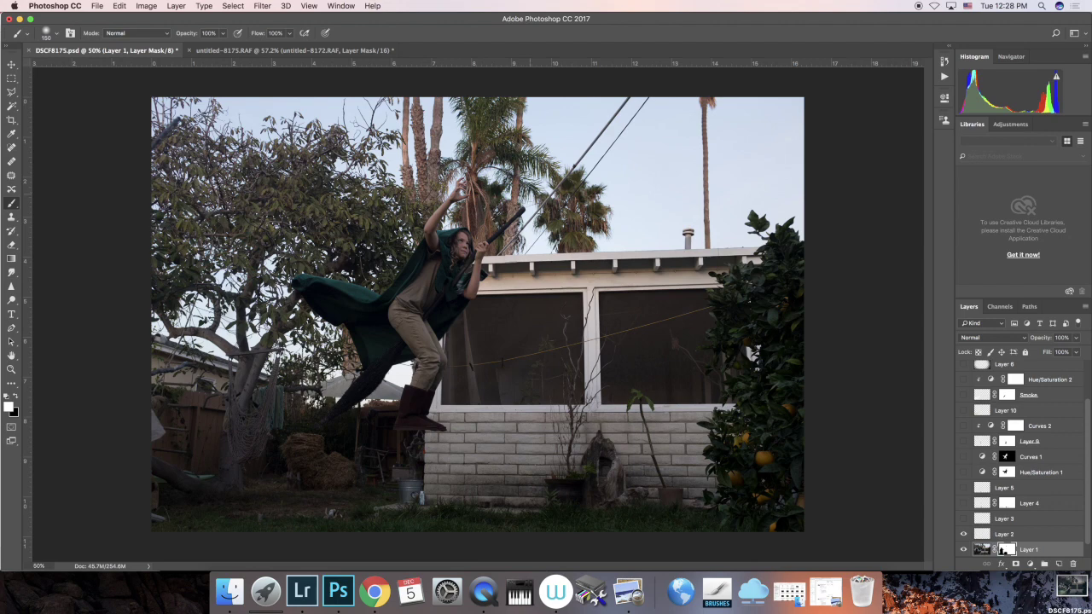
# Show Layer 3, comparing the image with and without it, and make Layer 4 the active layer.
pyautogui.click(964, 518)
pyautogui.click(963, 519)
pyautogui.click(984, 504)
pyautogui.click(963, 518)
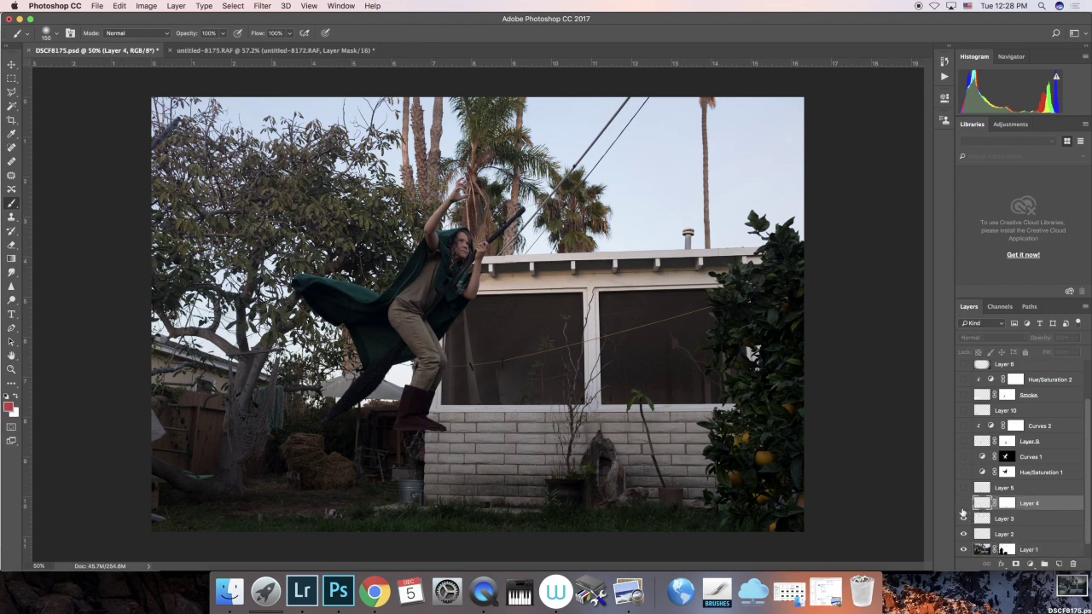
# Turn on Layer 4 and Layer 5, switching each off and on to compare its effect on the photo.
pyautogui.click(963, 504)
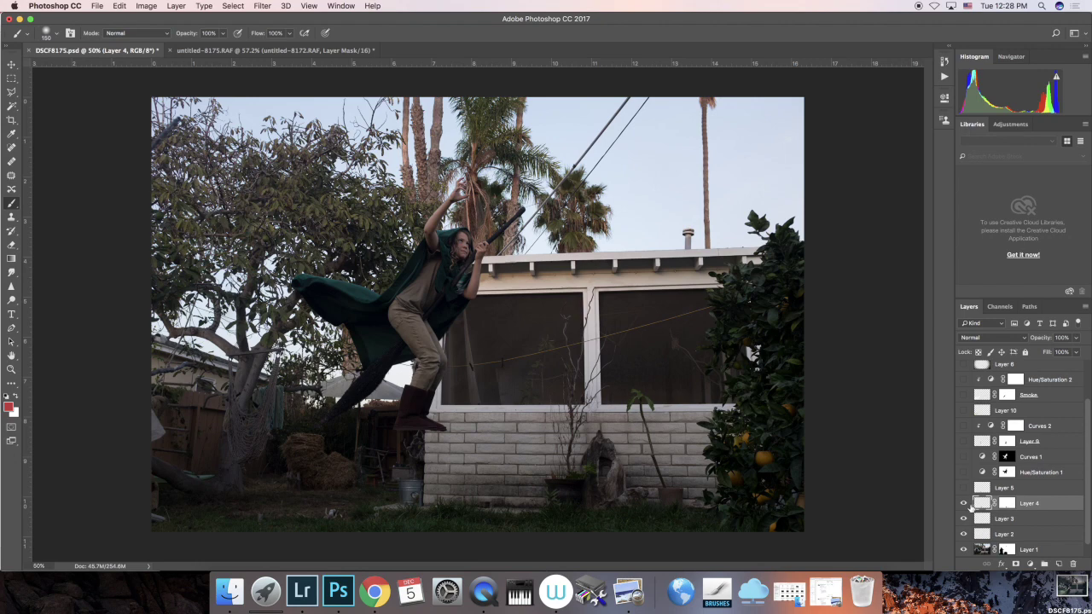
pyautogui.click(963, 504)
pyautogui.click(963, 504)
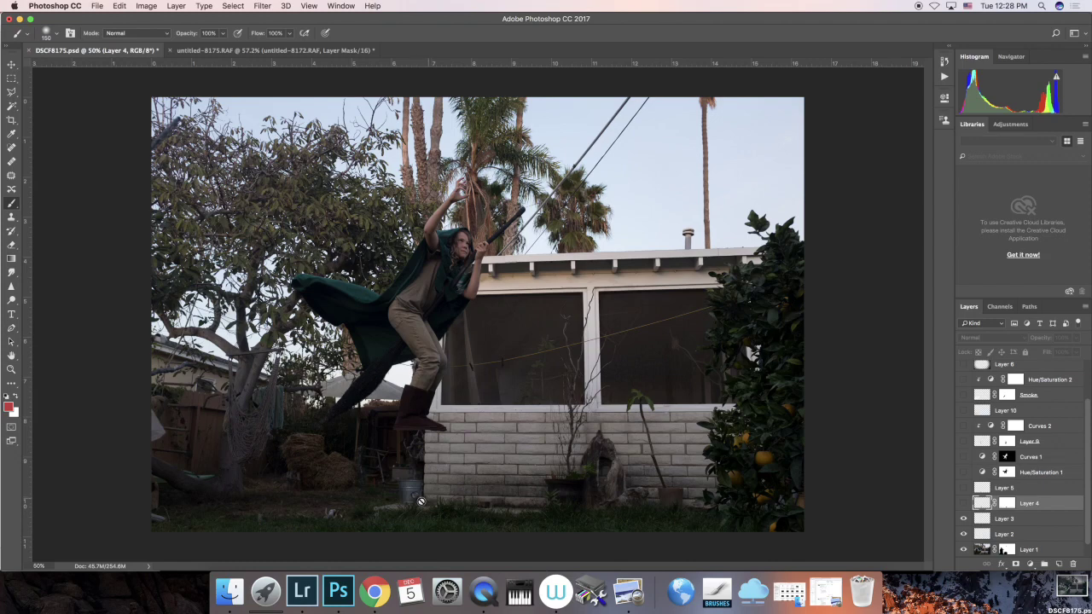
pyautogui.click(963, 504)
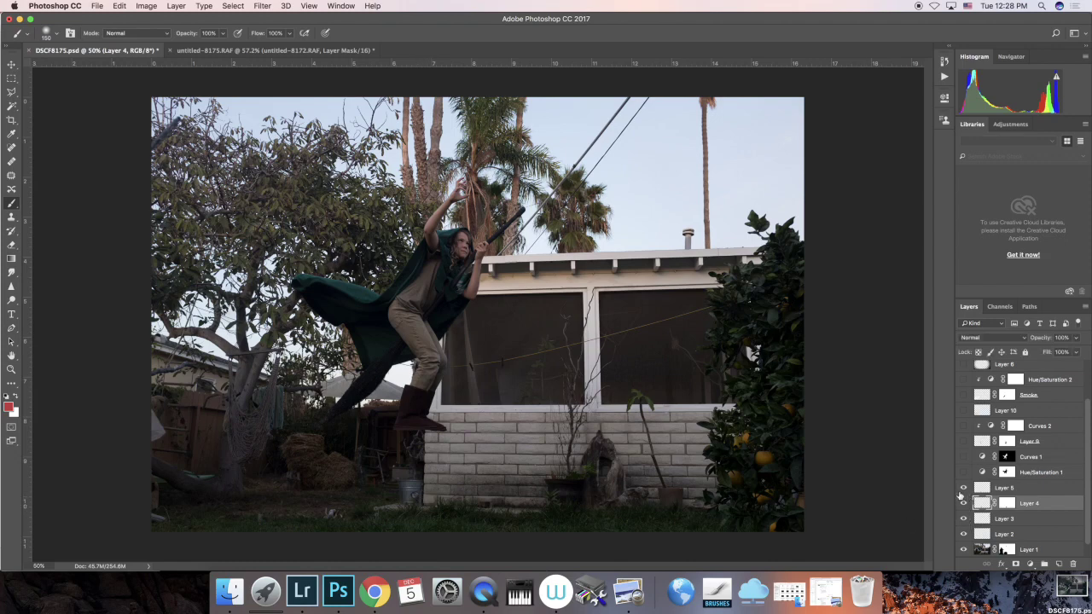
pyautogui.click(963, 487)
pyautogui.click(964, 488)
# Turn on the Hue/Saturation 1 adjustment after a before-and-after comparison, and undo the stray brush mark near the boots.
pyautogui.click(964, 473)
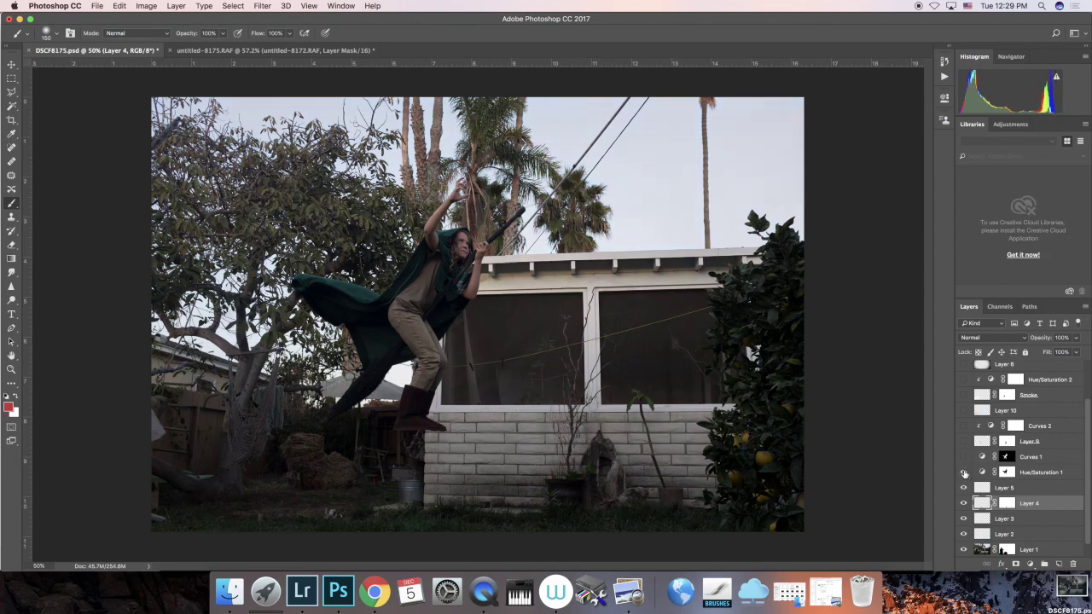
pyautogui.click(963, 472)
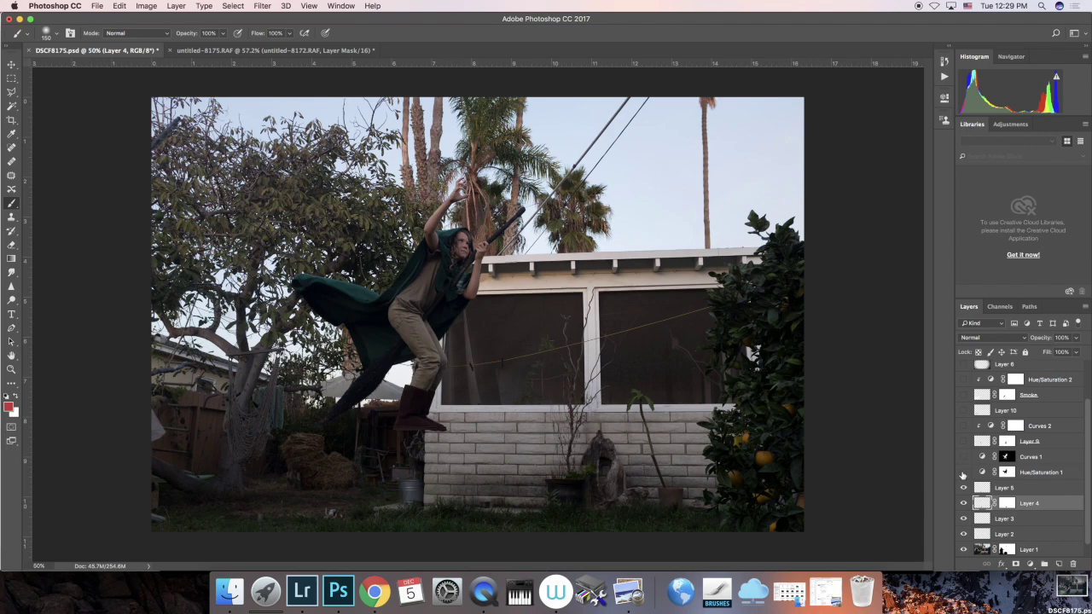
pyautogui.click(964, 473)
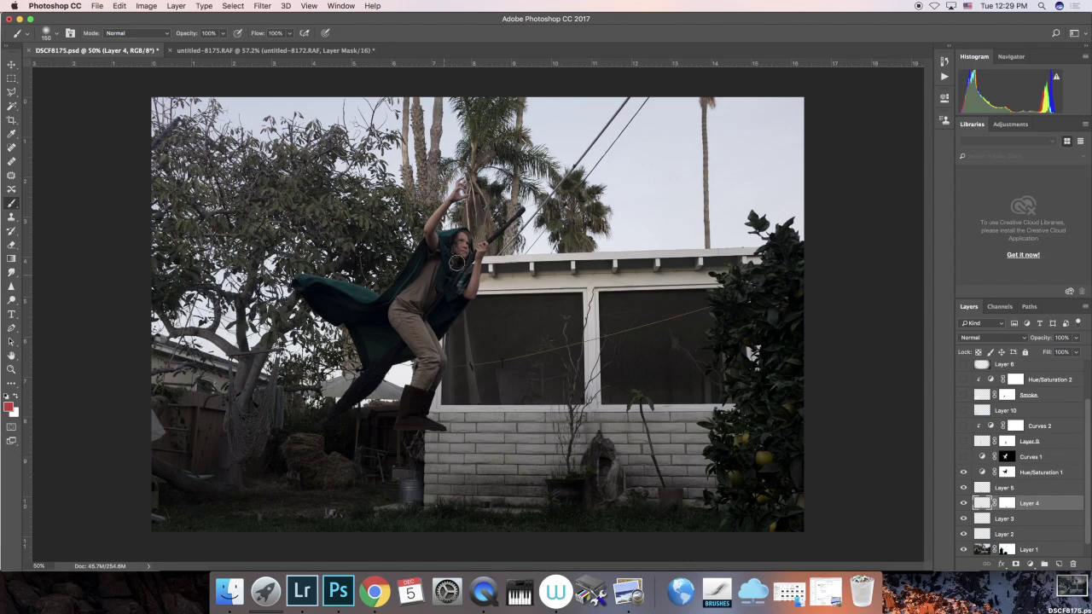
pyautogui.click(419, 412)
pyautogui.press('super+z')
# Turn on the Curves 1 adjustment layer and open its curve settings.
pyautogui.click(963, 456)
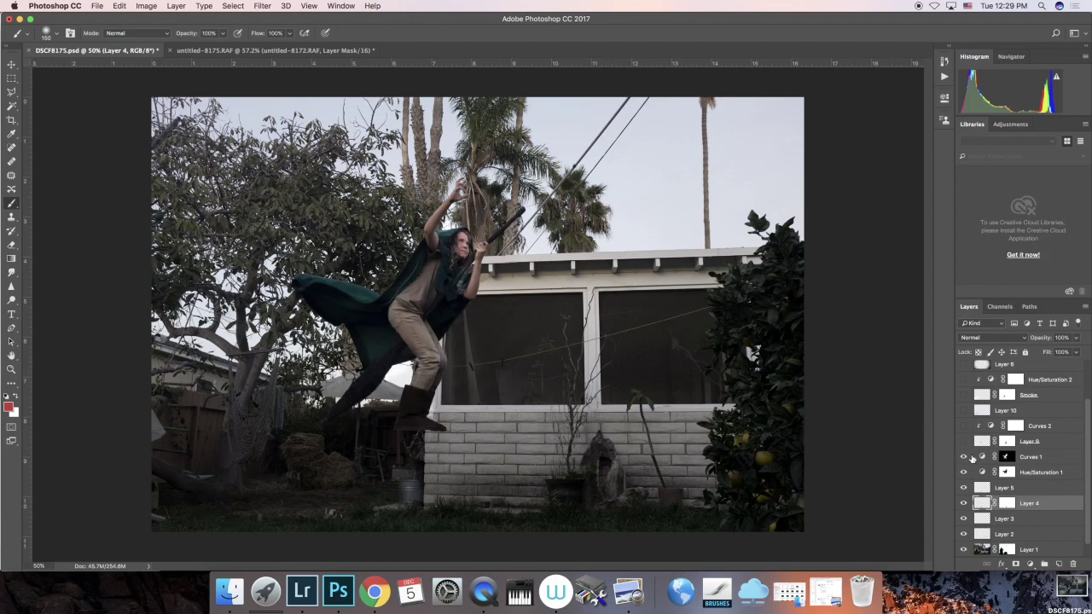
pyautogui.click(981, 457)
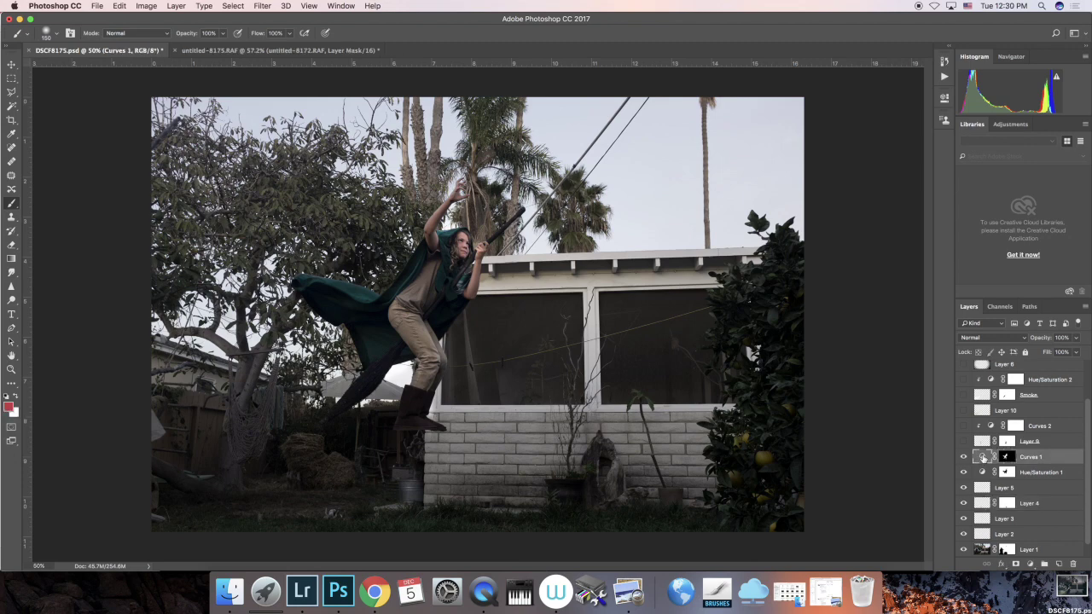
pyautogui.doubleClick(983, 457)
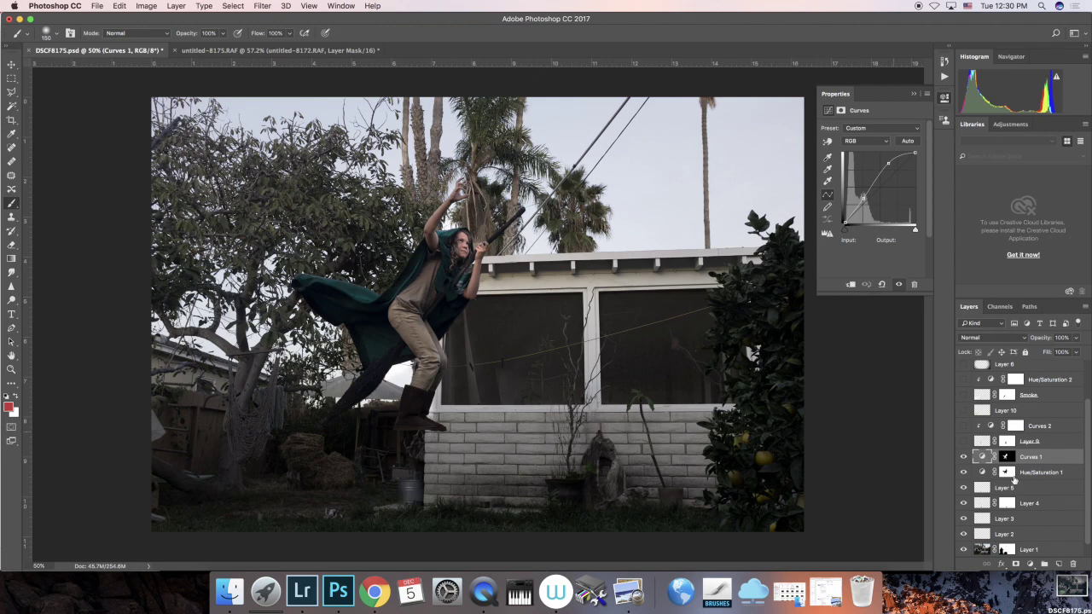
# Compare the flying figure with and without the Curves 1 adjustment, leaving the adjustment visible.
pyautogui.click(964, 458)
pyautogui.click(963, 458)
pyautogui.click(965, 457)
pyautogui.click(967, 457)
pyautogui.click(967, 458)
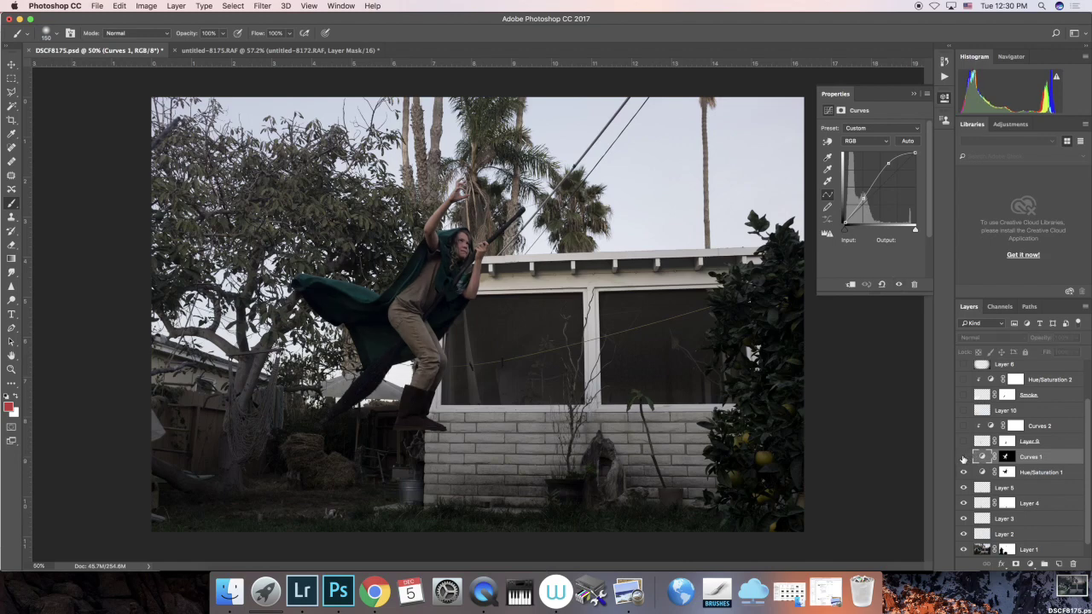
pyautogui.click(964, 458)
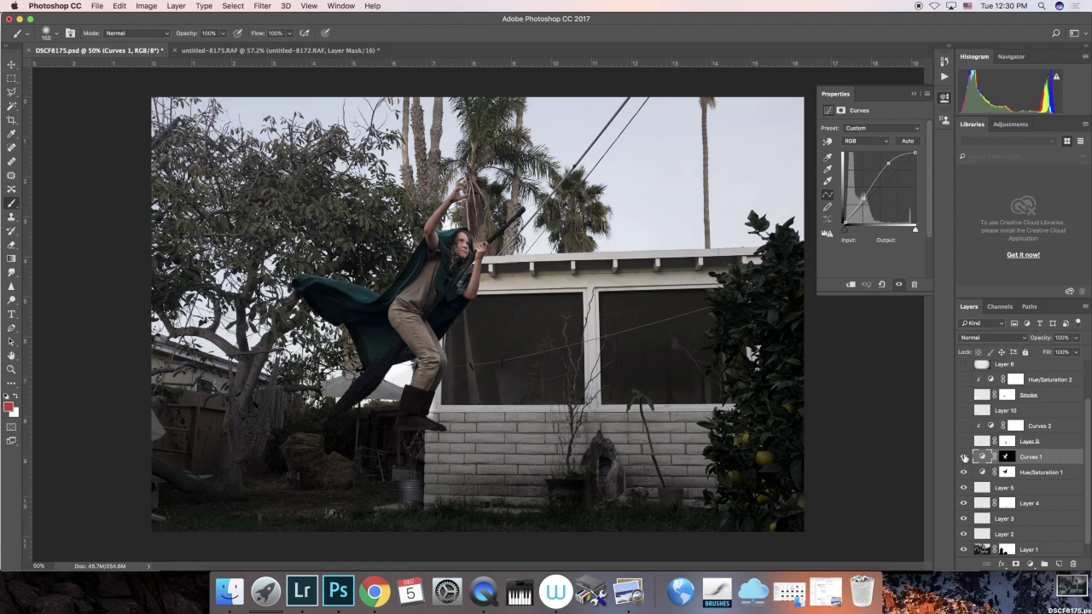
pyautogui.click(967, 458)
pyautogui.click(965, 457)
# Show Layer 9 with the painted pale blue creature and select it at 100% zoom.
pyautogui.click(964, 442)
pyautogui.click(964, 442)
pyautogui.click(964, 441)
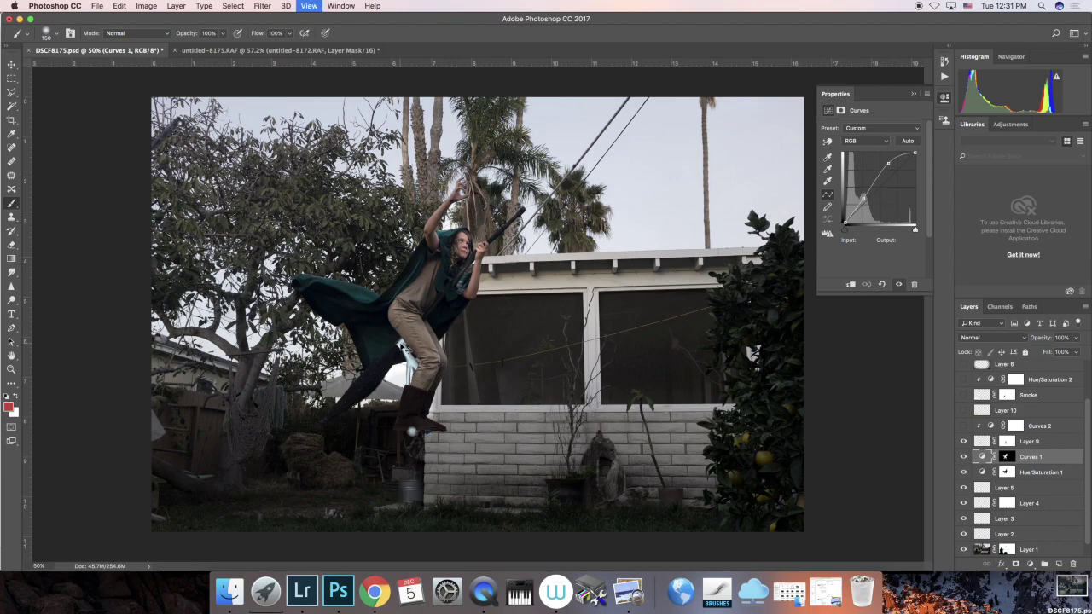
pyautogui.press('super+1')
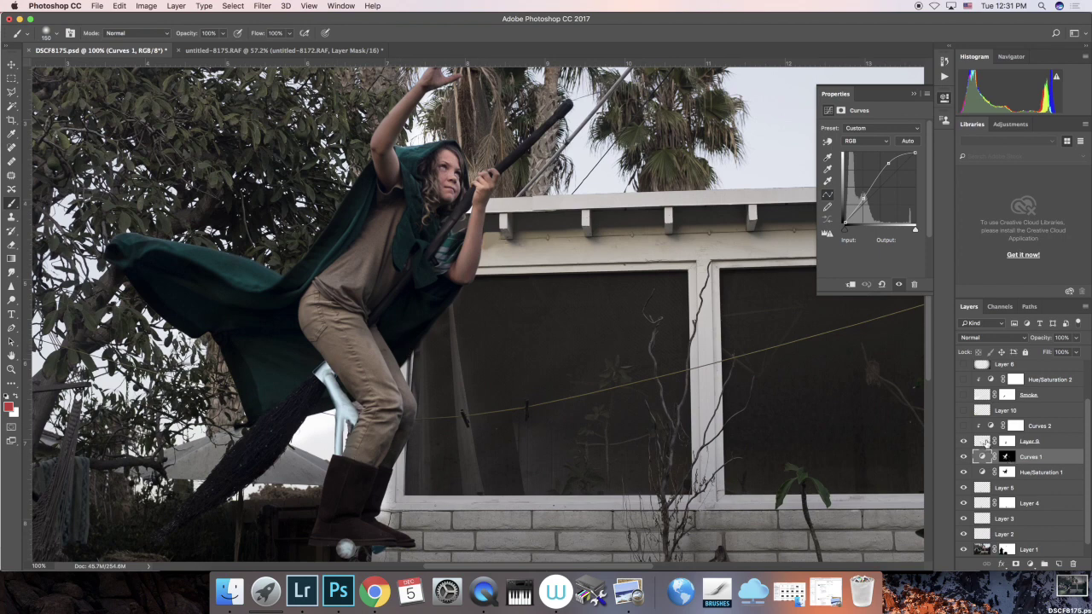
pyautogui.click(983, 441)
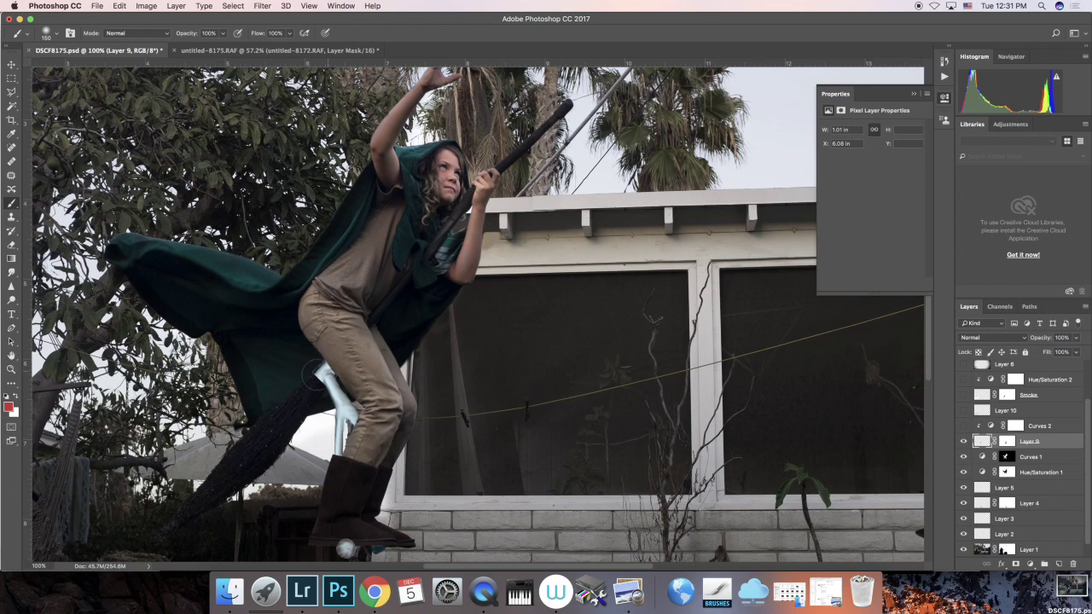
pyautogui.click(11, 407)
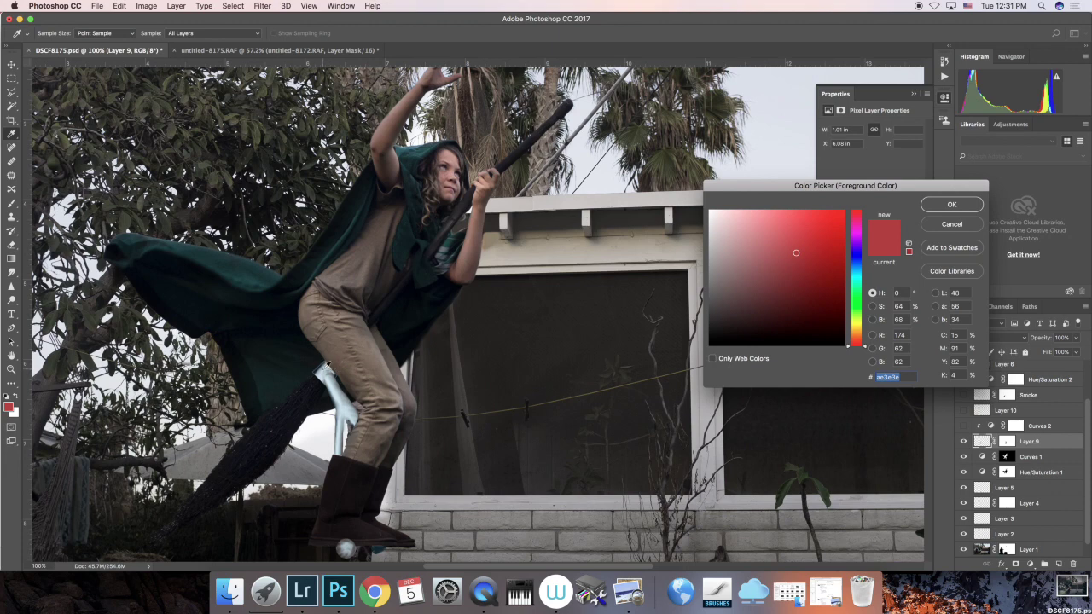
pyautogui.click(324, 377)
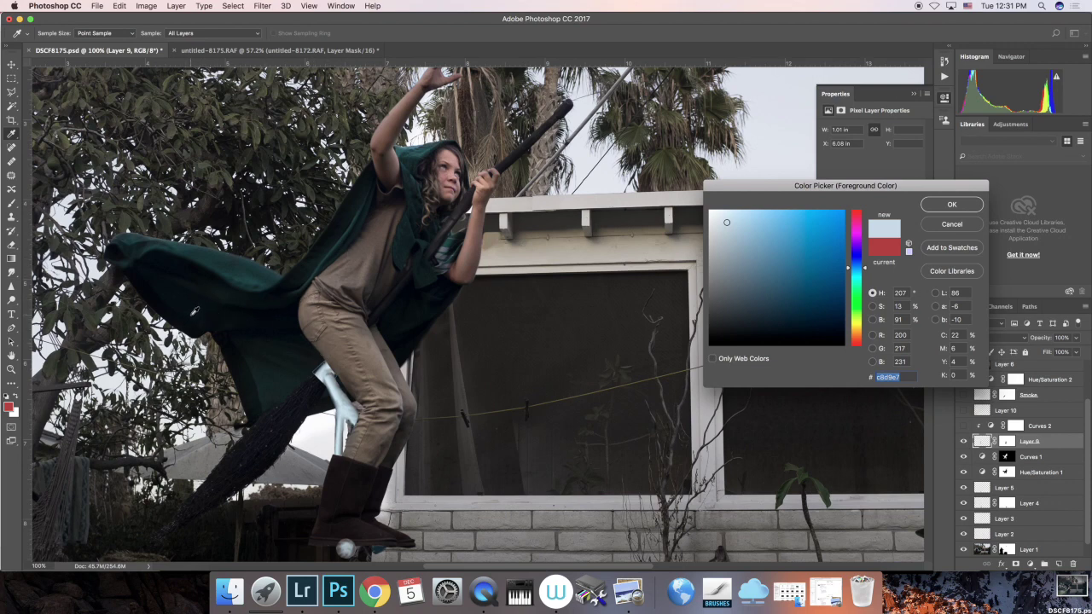
pyautogui.click(189, 314)
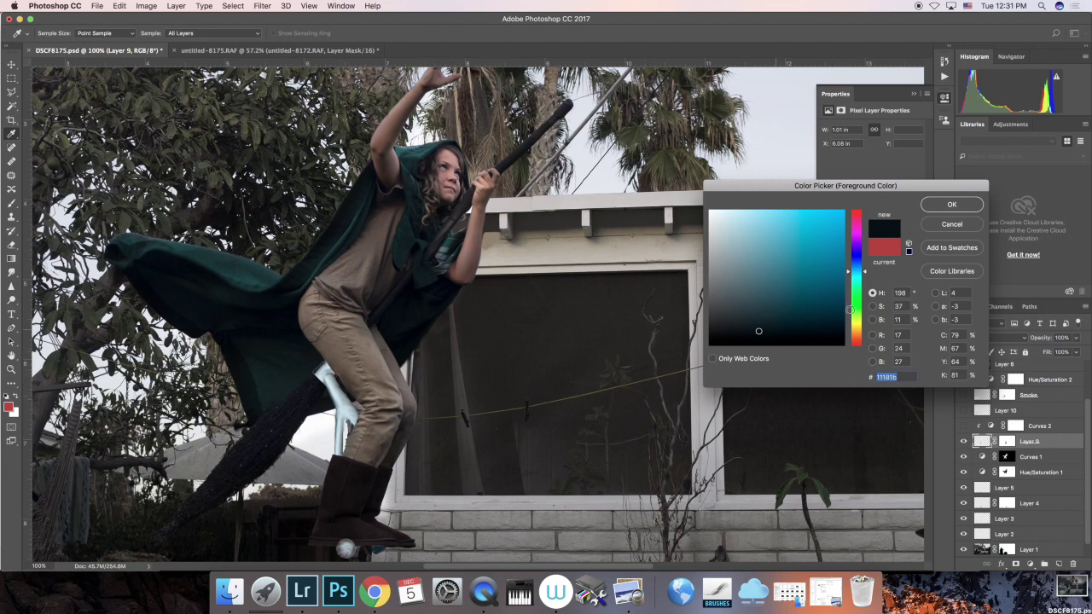
pyautogui.click(948, 225)
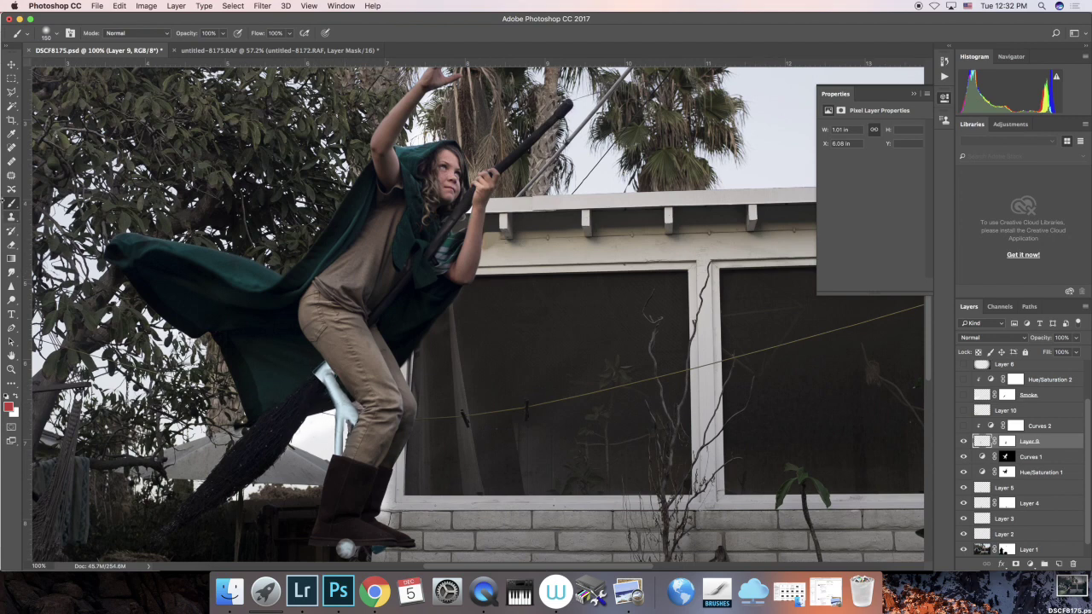
# Activate the Smudge tool and turn on the Curves 2 adjustment clipped to Layer 9, comparing before and after.
pyautogui.click(12, 273)
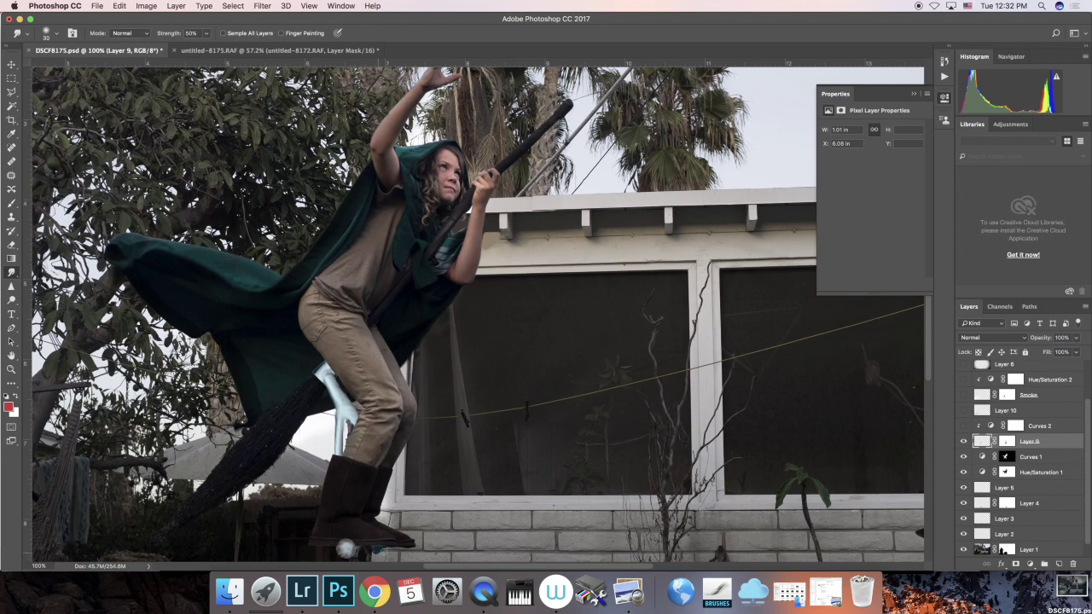
pyautogui.click(963, 425)
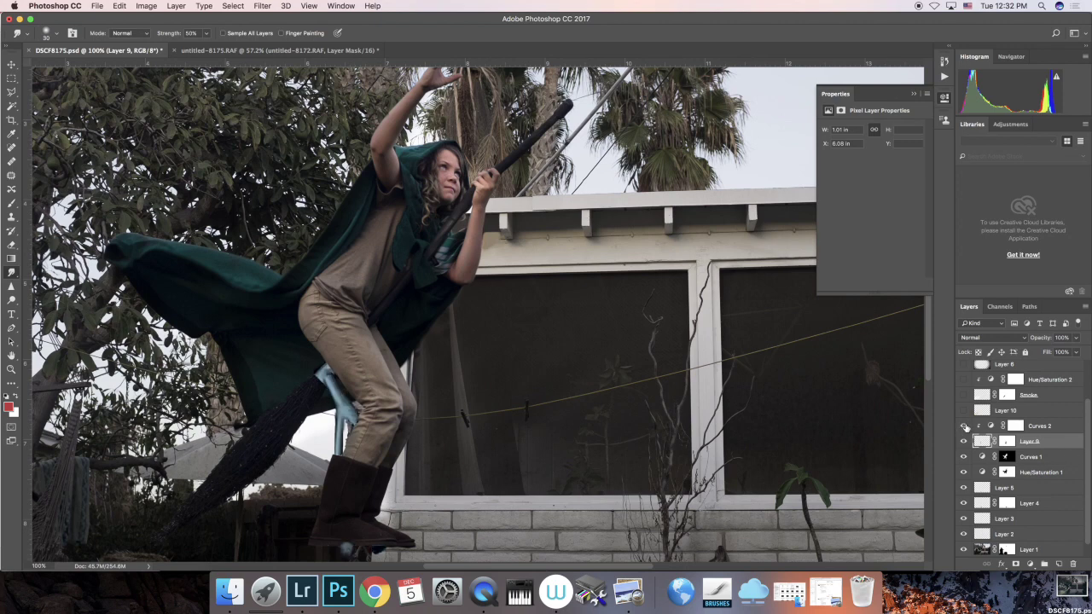
pyautogui.click(963, 425)
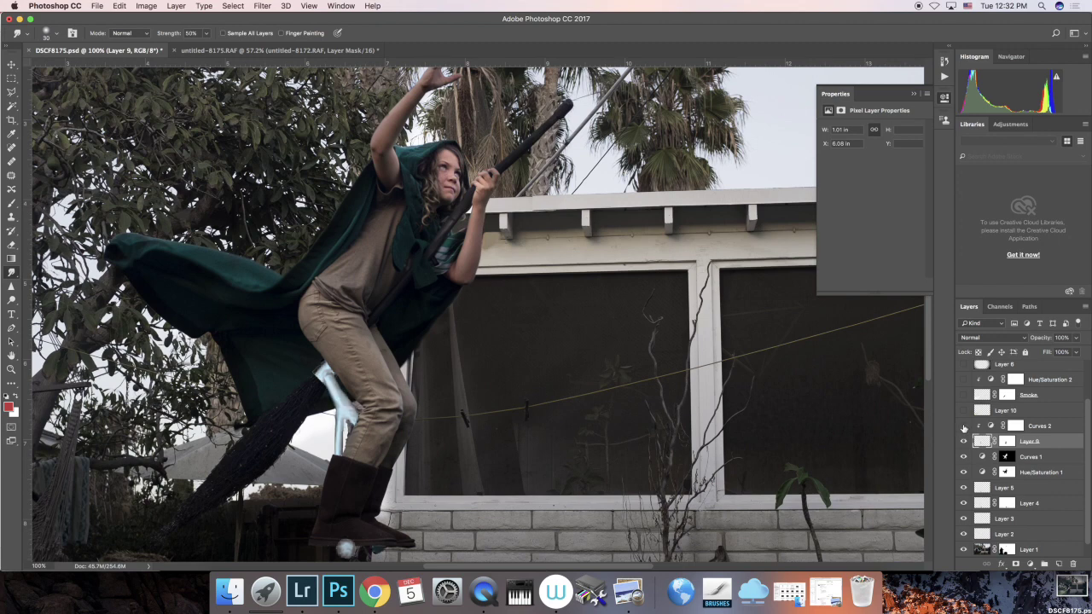
pyautogui.click(962, 426)
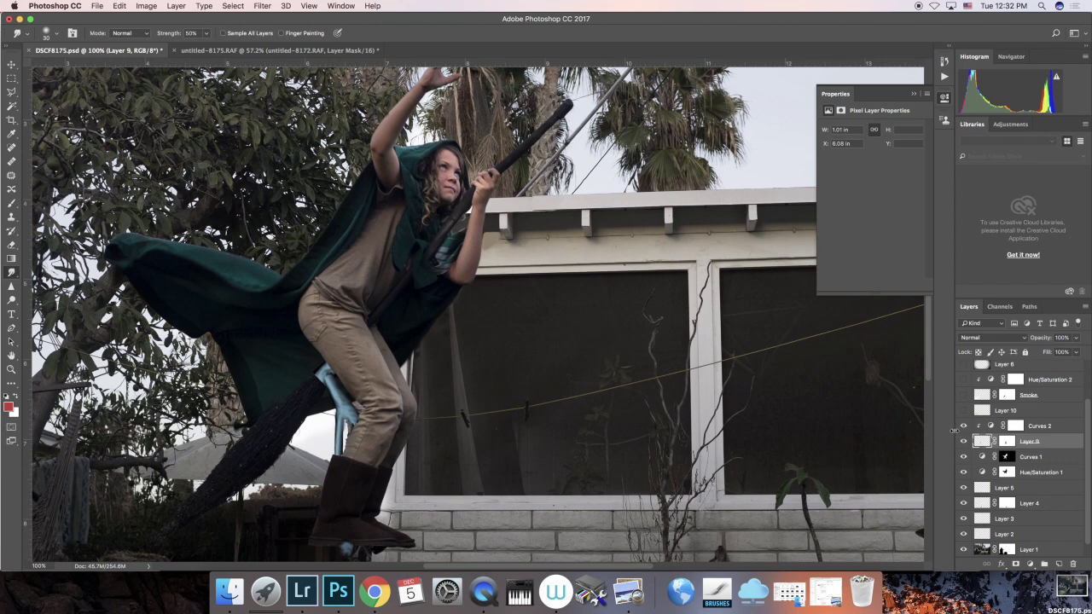
# Preview Layer 10 over the whole image and hide it again, and turn on the Smoke layer.
pyautogui.press('super+minus')
pyautogui.press('super+minus')
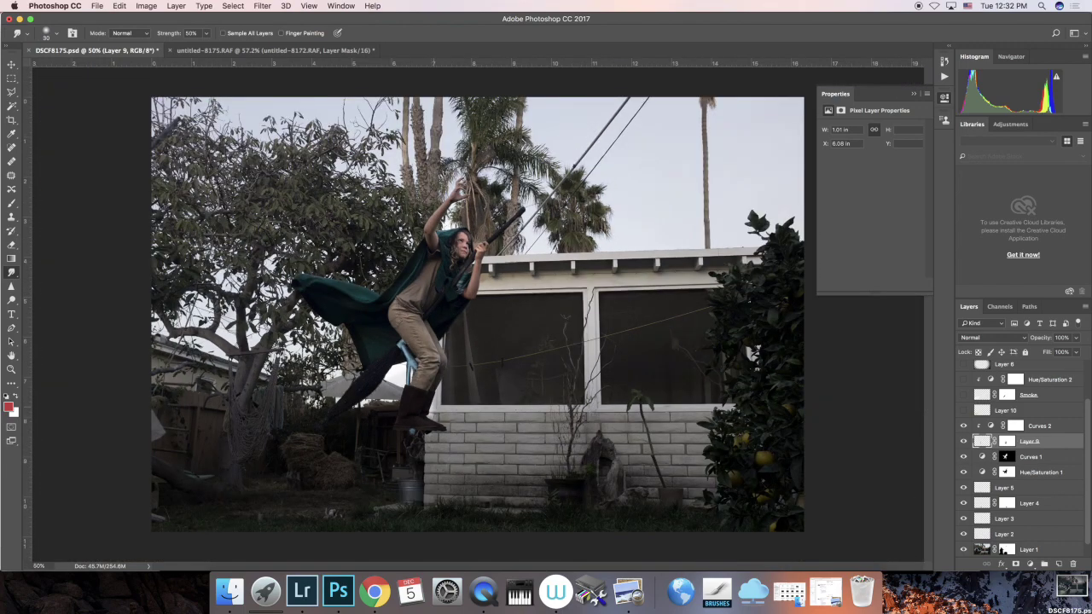
pyautogui.click(964, 411)
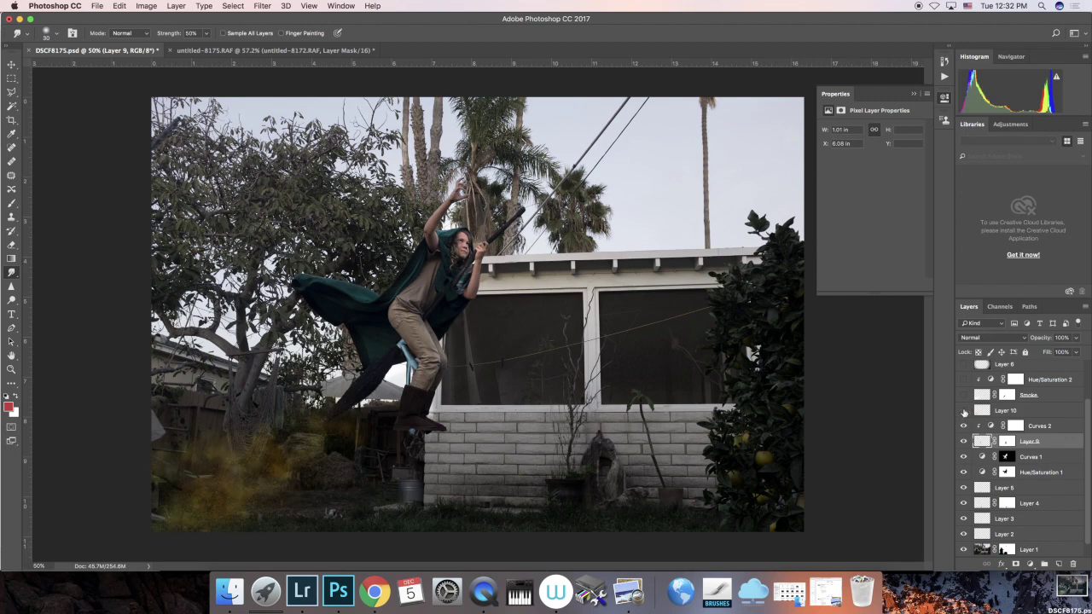
pyautogui.click(965, 412)
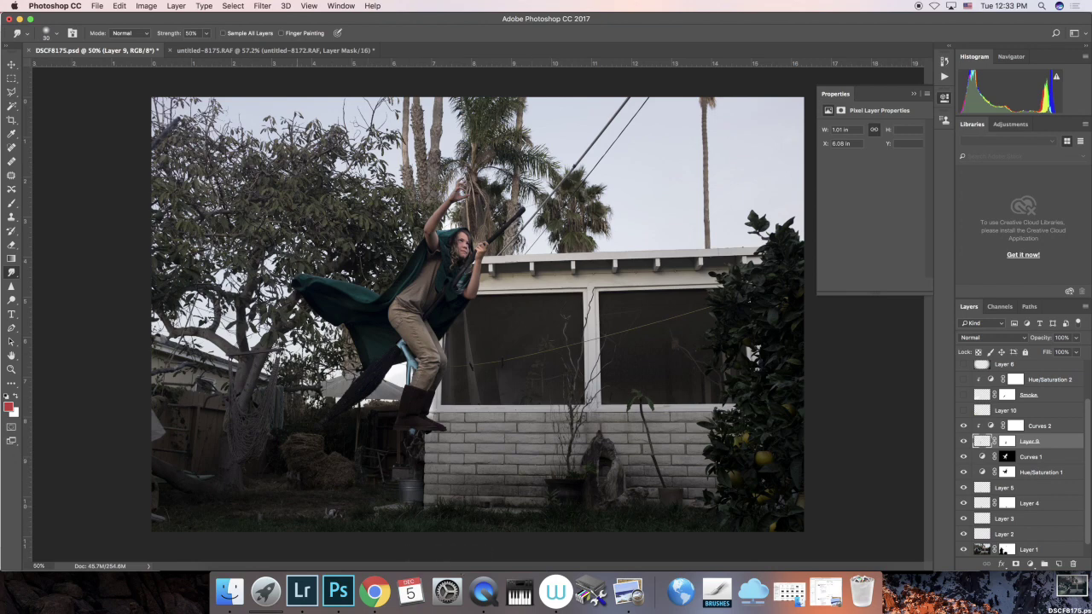
pyautogui.click(963, 395)
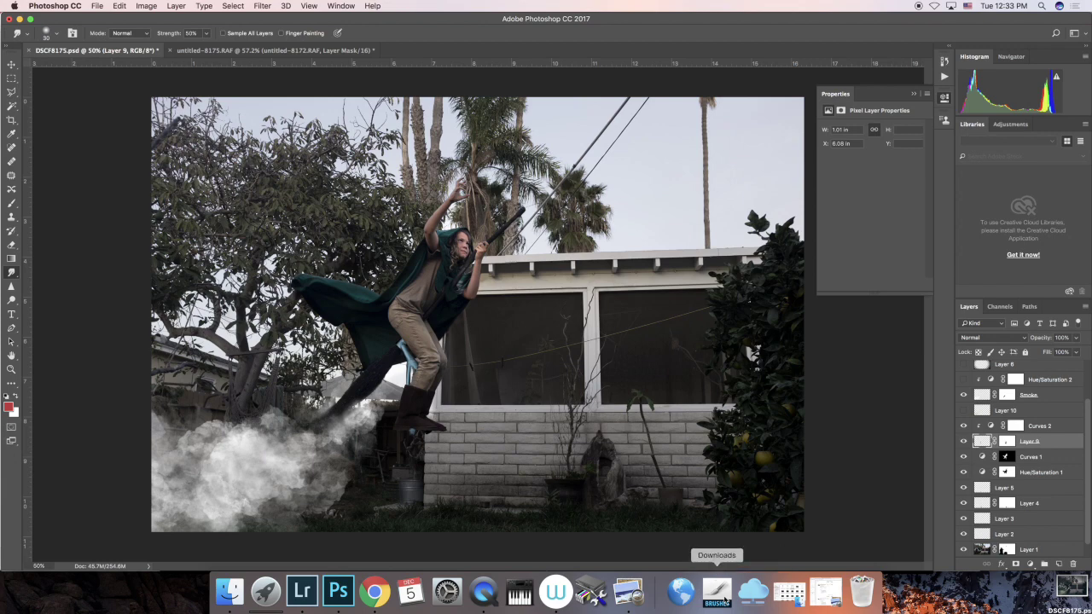
# Add a new layer directly above Layer 9 and choose the 3729 px smoke tip for the Brush tool.
pyautogui.click(1058, 564)
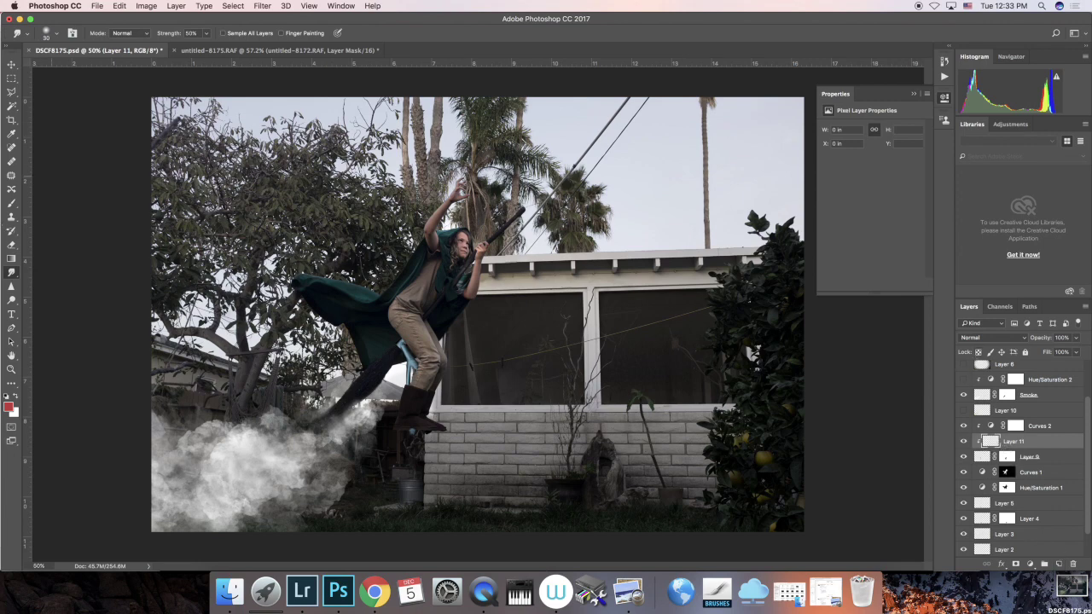
pyautogui.click(12, 203)
pyautogui.click(58, 35)
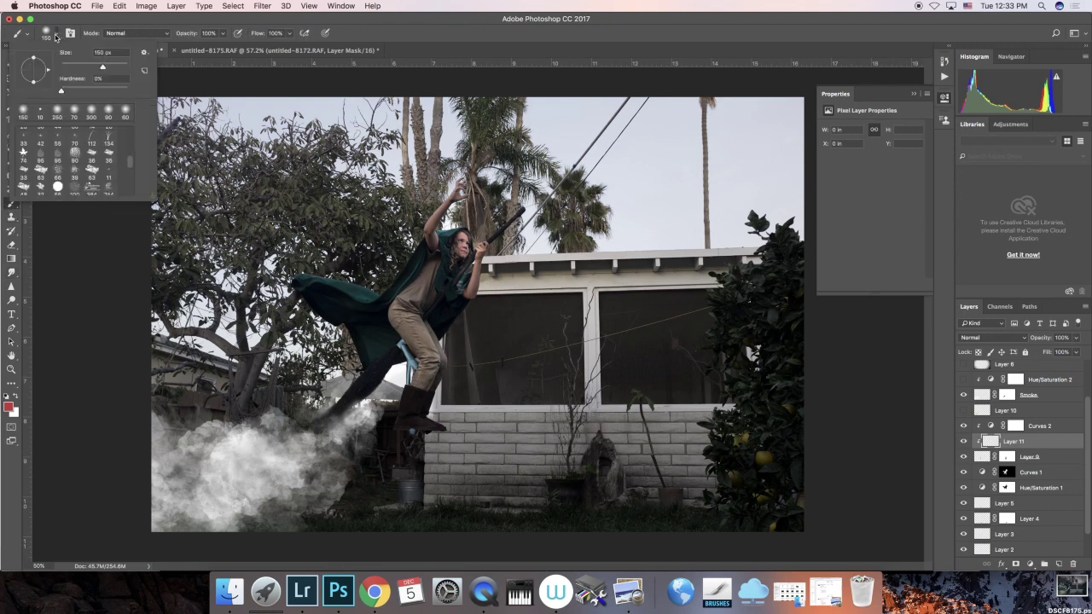
pyautogui.moveTo(128, 164); pyautogui.dragTo(132, 193)
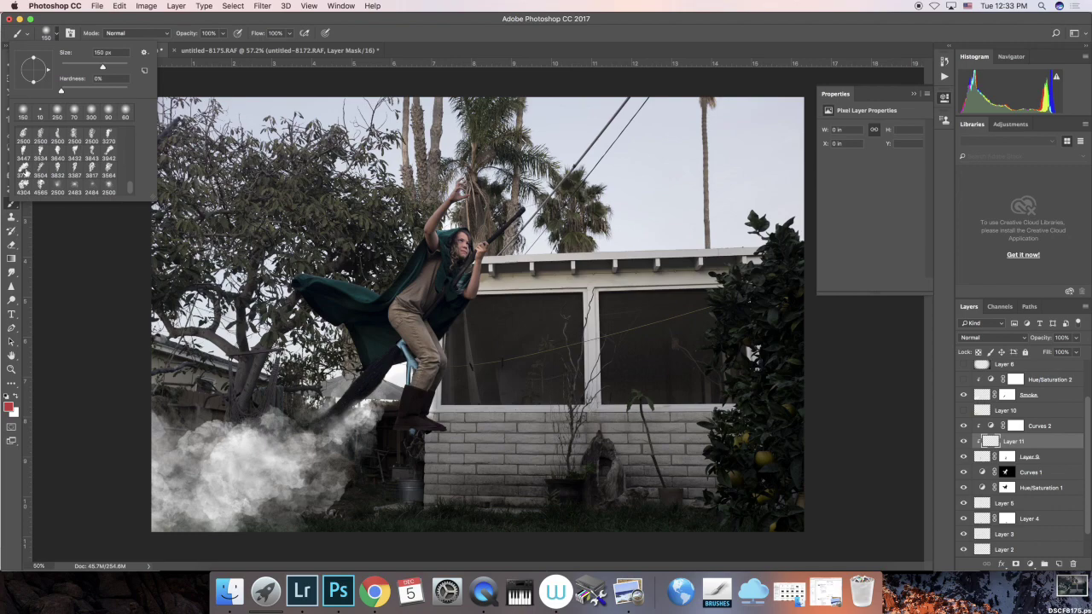
pyautogui.click(30, 173)
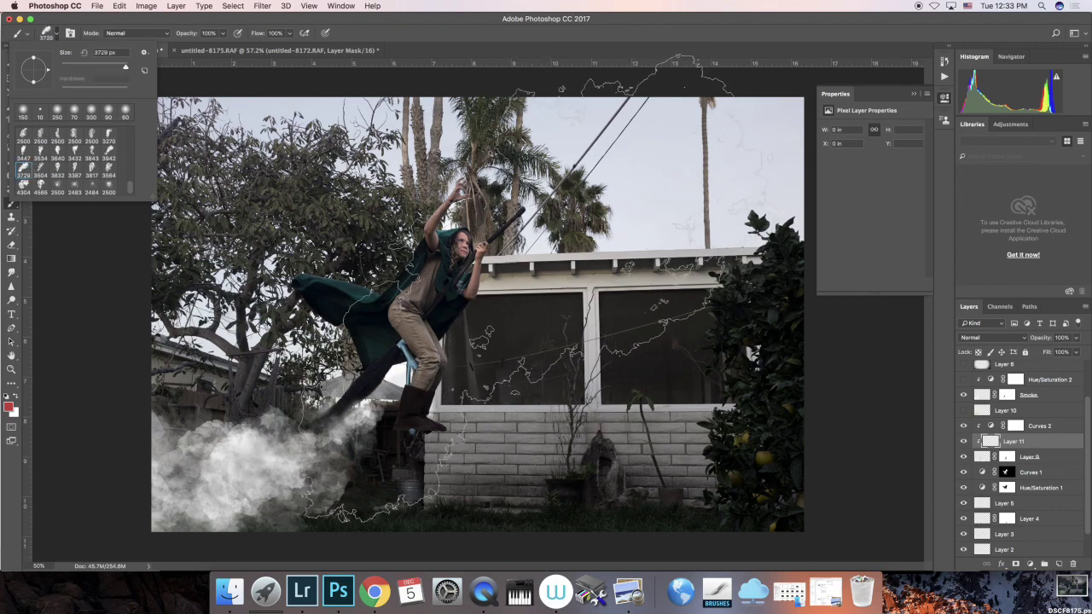
pyautogui.click(56, 34)
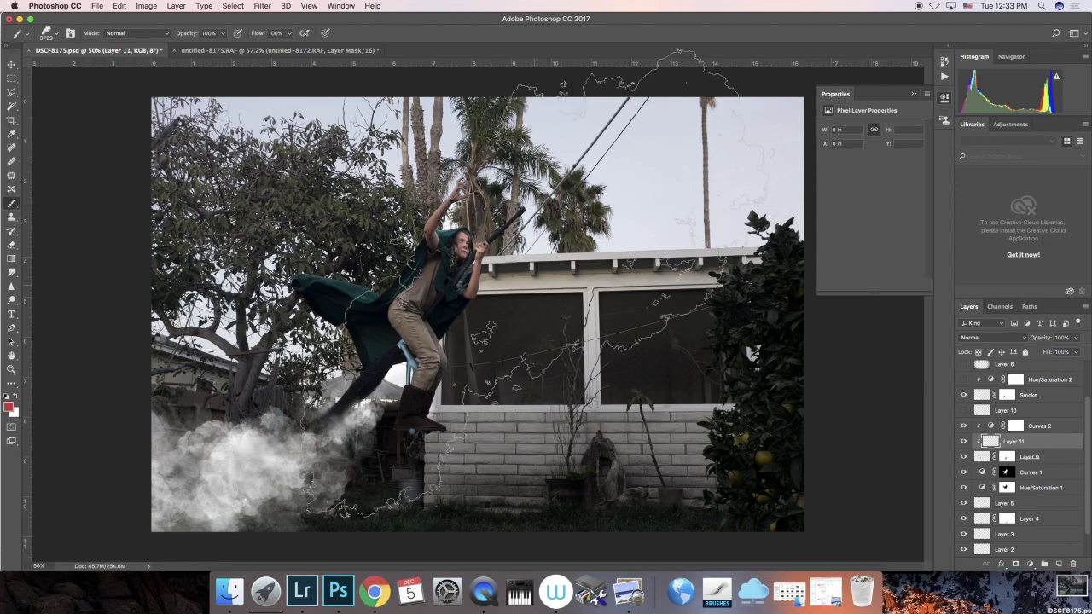
# Stamp the red smoke brush once on the new layer, undo the stamp, and reduce the brush size to 2300 px.
pyautogui.click(534, 284)
pyautogui.press('[')
pyautogui.press('[')
pyautogui.press('[')
pyautogui.press('[')
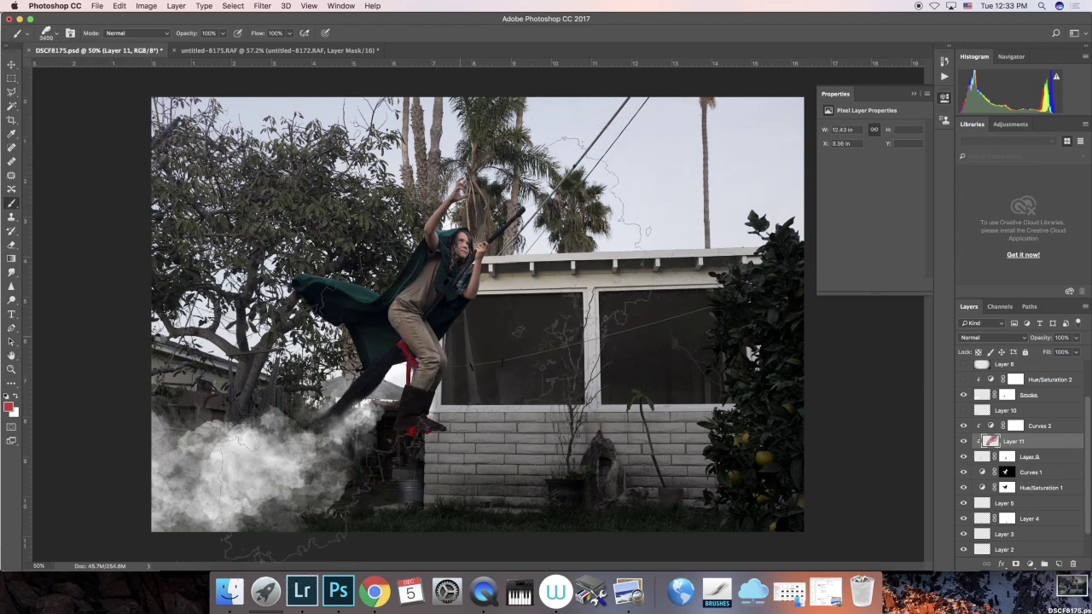
pyautogui.press('[')
pyautogui.press('[')
pyautogui.press('[')
pyautogui.press('[')
pyautogui.press('[')
pyautogui.press('[')
pyautogui.press('[')
pyautogui.press('[')
pyautogui.press('[')
pyautogui.press('[')
pyautogui.press('[')
pyautogui.press('[')
pyautogui.press('[')
pyautogui.press('[')
pyautogui.press('super+z')
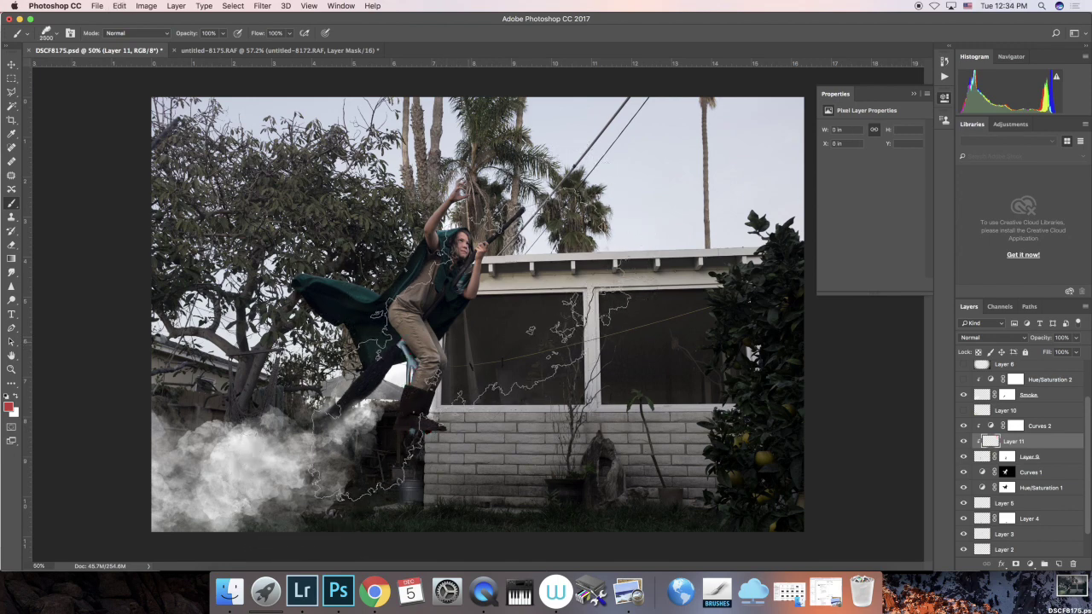
pyautogui.press(']')
pyautogui.press(']')
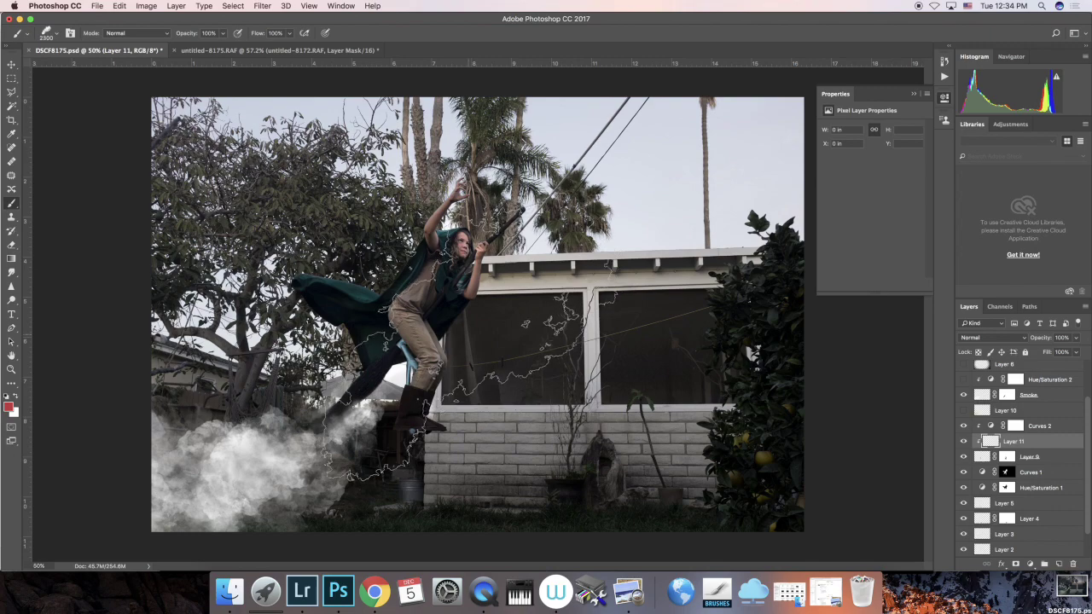
# Move Layer 11 above Curves 2, select the whole canvas, and stamp white smoke over the house windows with the 2000 px brush.
pyautogui.press('super+bracketright')
pyautogui.press('super+a')
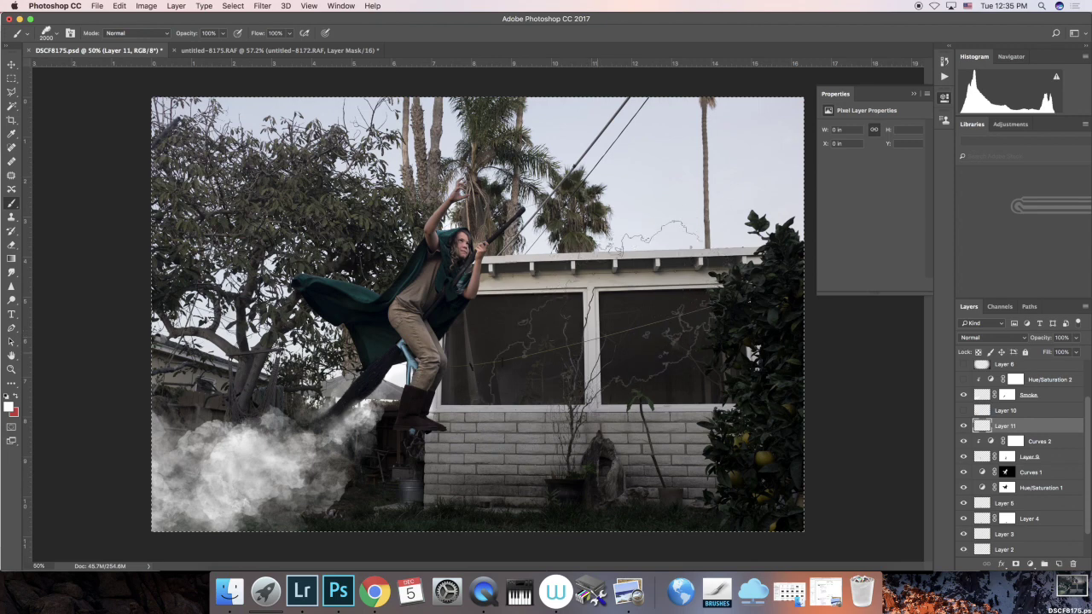
pyautogui.click(599, 313)
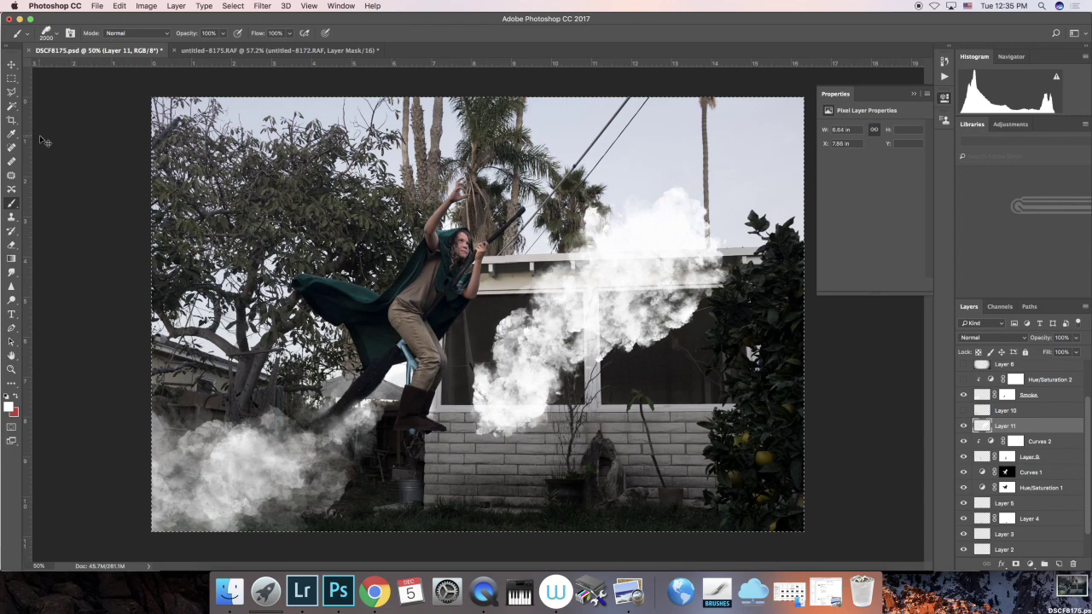
# Free-transform the stamped smoke, rotating it to about 164.6° and placing it behind the broom's tail, and deselect.
pyautogui.press('super+t')
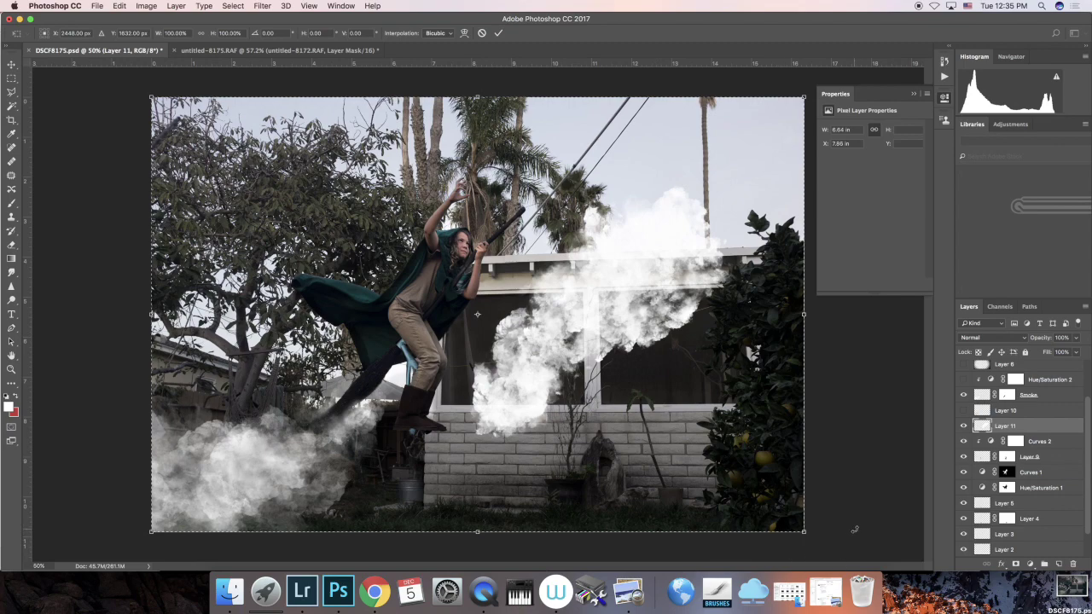
pyautogui.moveTo(844, 536); pyautogui.dragTo(166, 358)
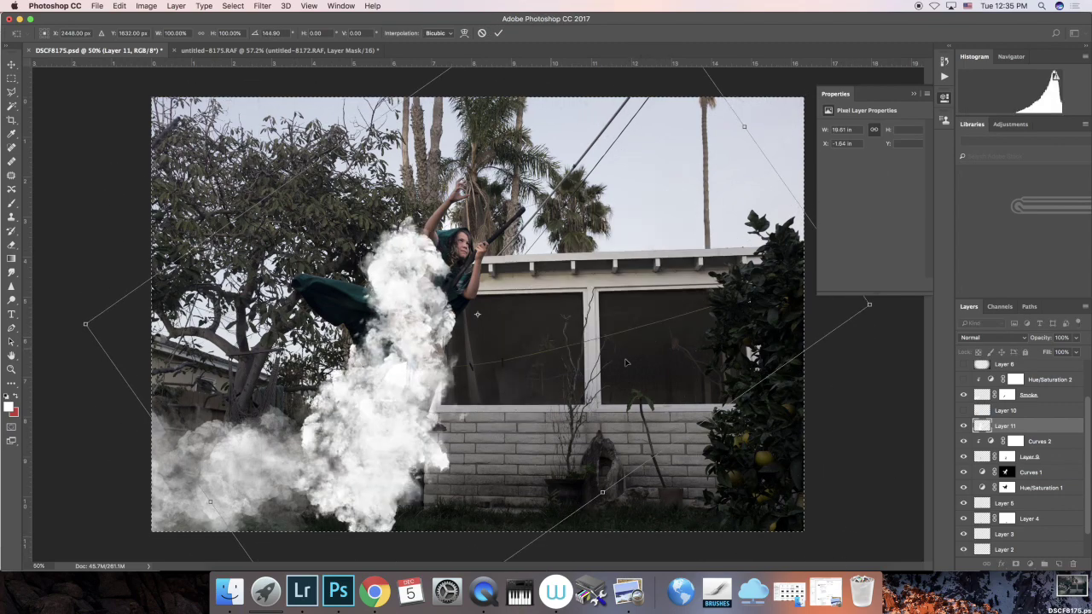
pyautogui.moveTo(64, 326); pyautogui.dragTo(101, 214)
pyautogui.moveTo(61, 189); pyautogui.dragTo(105, 190)
pyautogui.moveTo(431, 255); pyautogui.dragTo(339, 394)
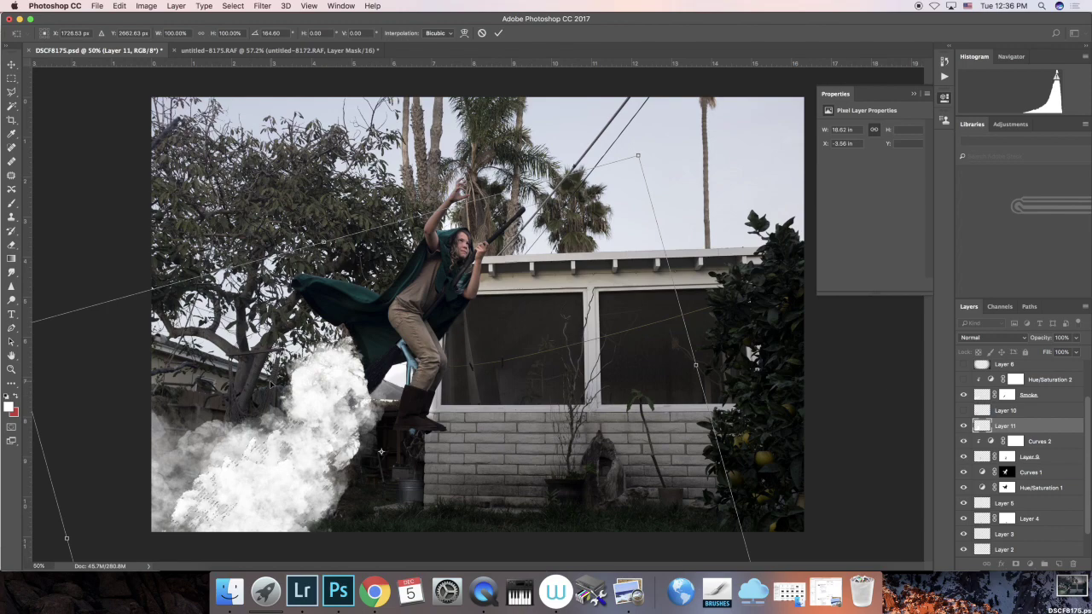
pyautogui.press('Return')
pyautogui.press('b')
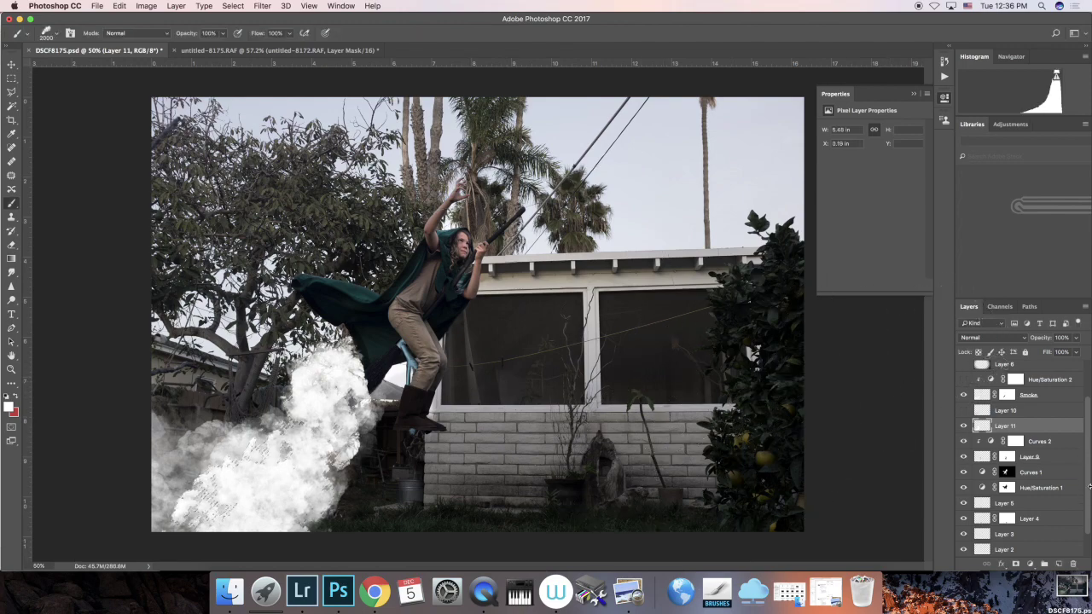
pyautogui.press('super+d')
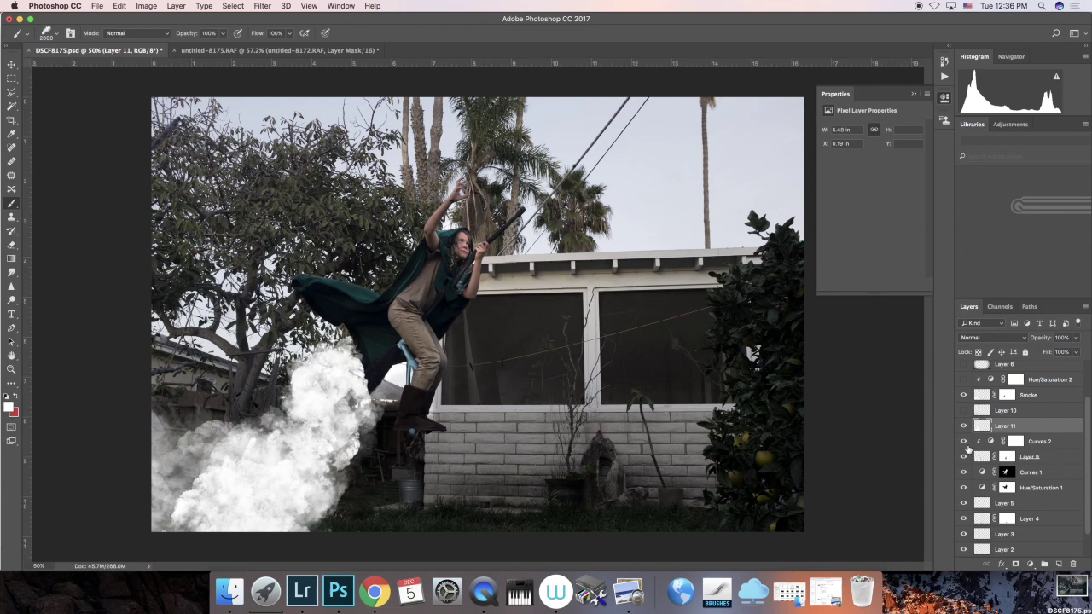
# Hide the Smoke layer and add a layer mask to Layer 11.
pyautogui.click(964, 457)
pyautogui.click(964, 411)
pyautogui.click(964, 395)
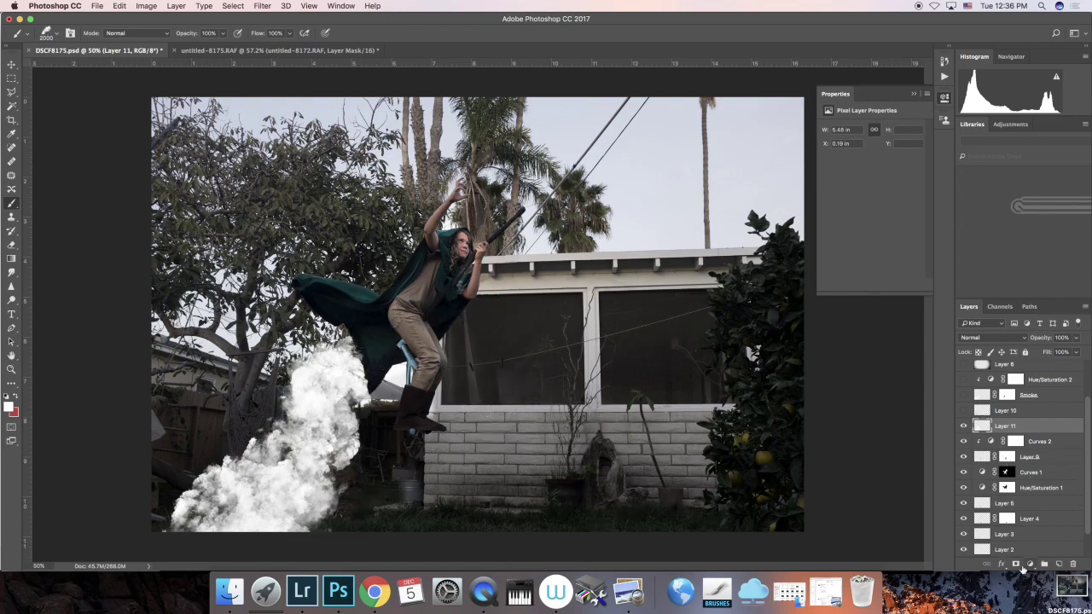
pyautogui.click(1014, 566)
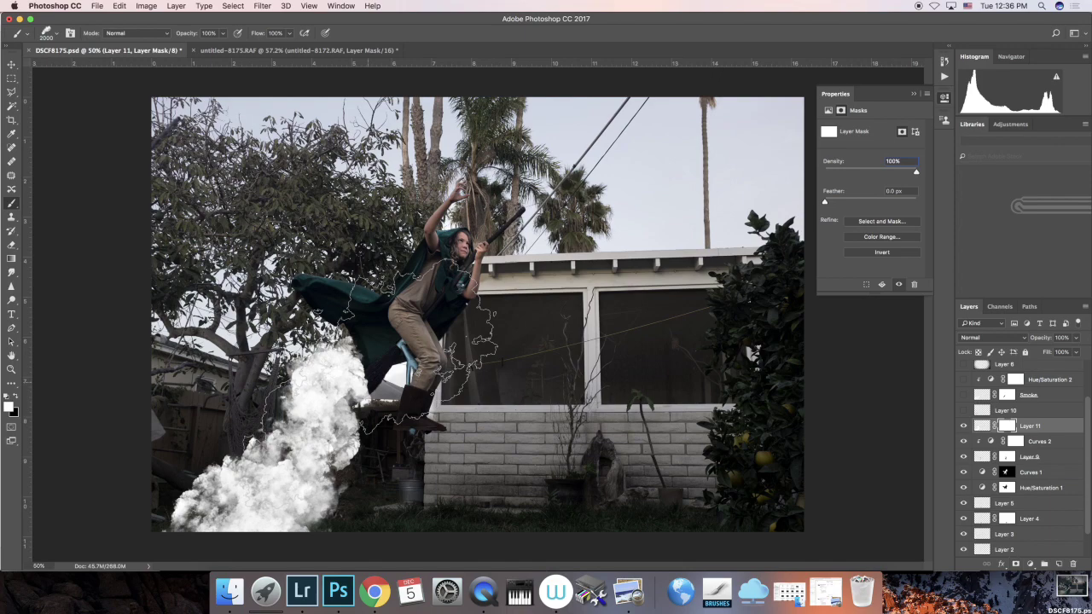
# Choose the soft round 150 px brush and paint black on Layer 11's mask to clear the smoke from the broom's tail.
pyautogui.click(56, 34)
pyautogui.click(58, 113)
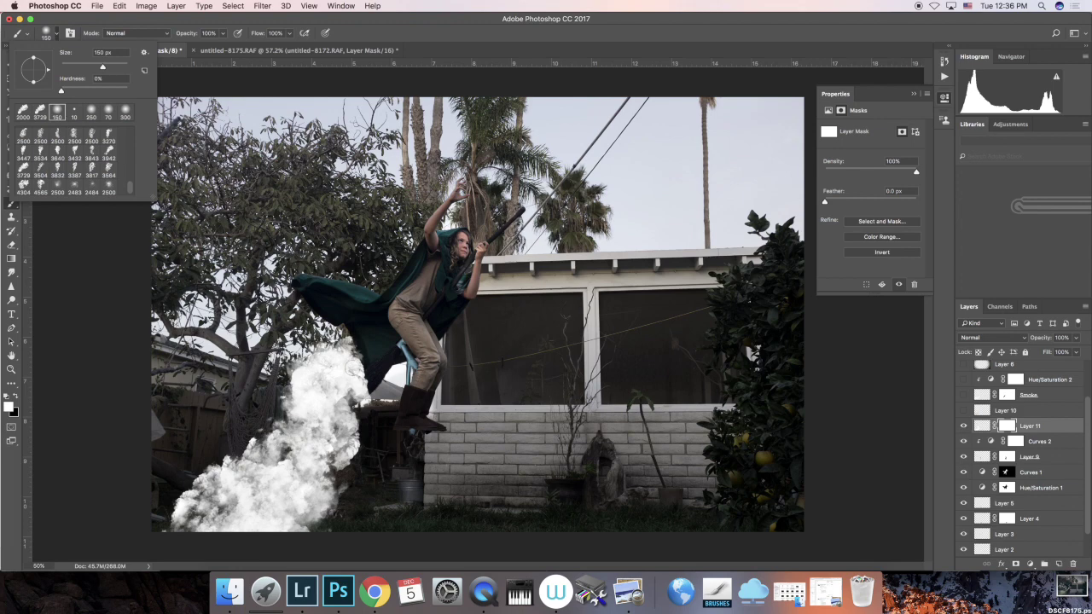
pyautogui.click(371, 384)
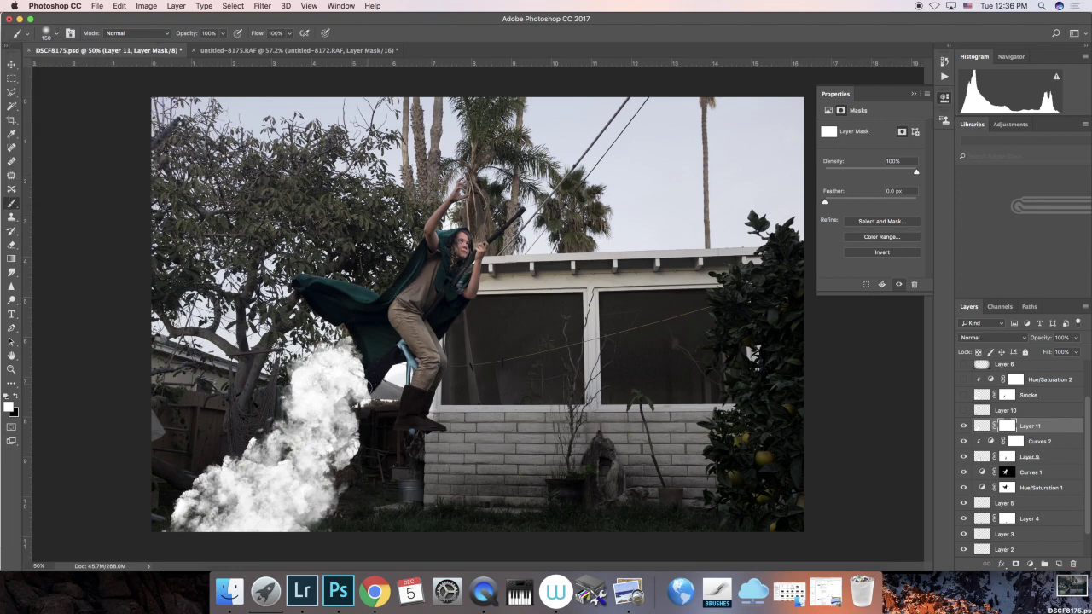
pyautogui.press('x')
pyautogui.moveTo(358, 385)
pyautogui.mouseDown()
pyautogui.moveTo(369, 382)
pyautogui.moveTo(347, 398)
pyautogui.moveTo(365, 392)
pyautogui.moveTo(358, 399)
pyautogui.moveTo(300, 418)
pyautogui.moveTo(337, 412)
pyautogui.mouseUp()
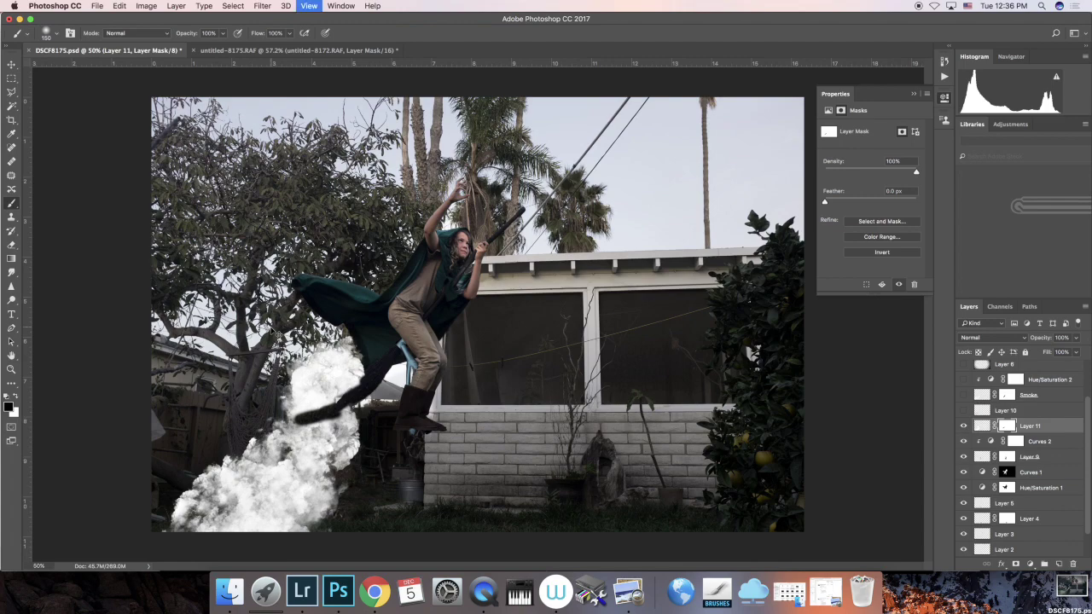
# Paint white on Layer 11's mask to bring smoke back around the end of the broom, and undo the last stroke.
pyautogui.press('super+1')
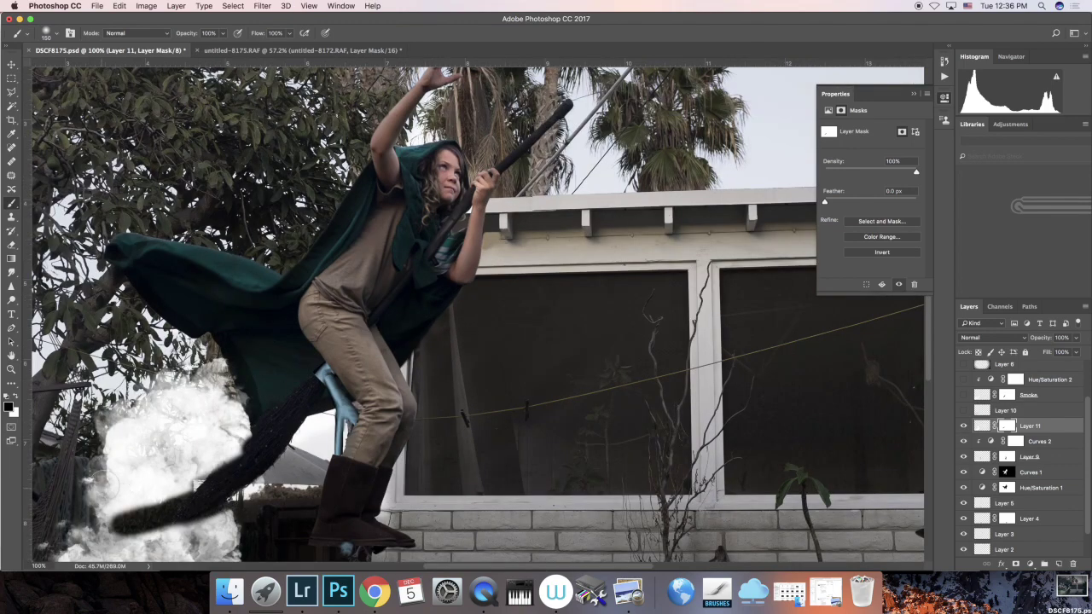
pyautogui.press('x')
pyautogui.moveTo(196, 472)
pyautogui.mouseDown()
pyautogui.moveTo(200, 484)
pyautogui.moveTo(136, 511)
pyautogui.moveTo(141, 525)
pyautogui.moveTo(180, 505)
pyautogui.moveTo(205, 515)
pyautogui.moveTo(242, 502)
pyautogui.moveTo(215, 515)
pyautogui.moveTo(256, 452)
pyautogui.moveTo(235, 481)
pyautogui.mouseUp()
pyautogui.press('super+z')
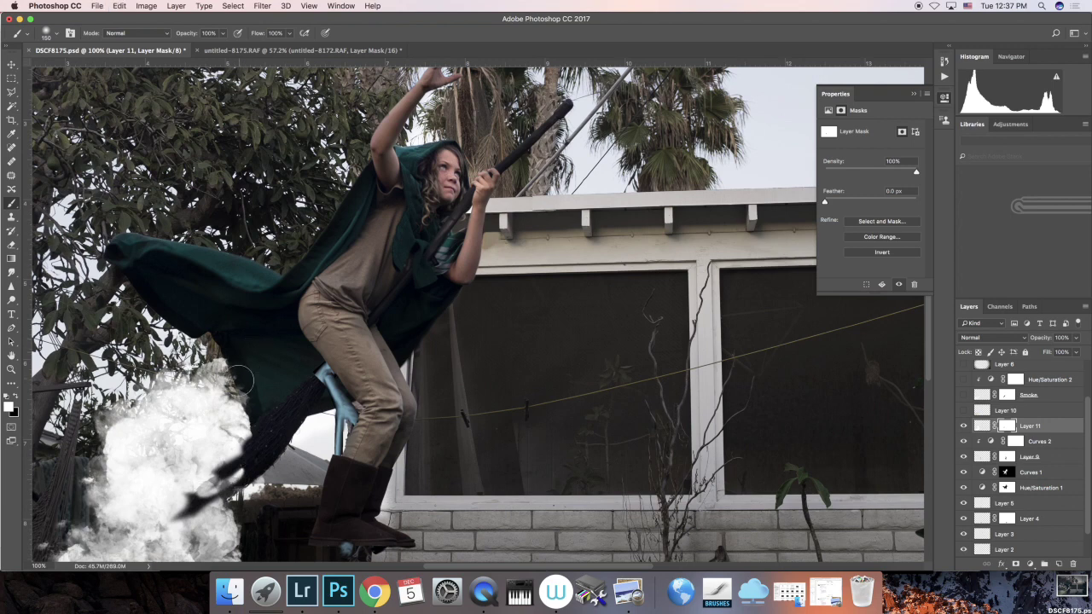
# Paint black on Layer 11's mask along the broom bristles to clear the smoke covering them.
pyautogui.press('z')
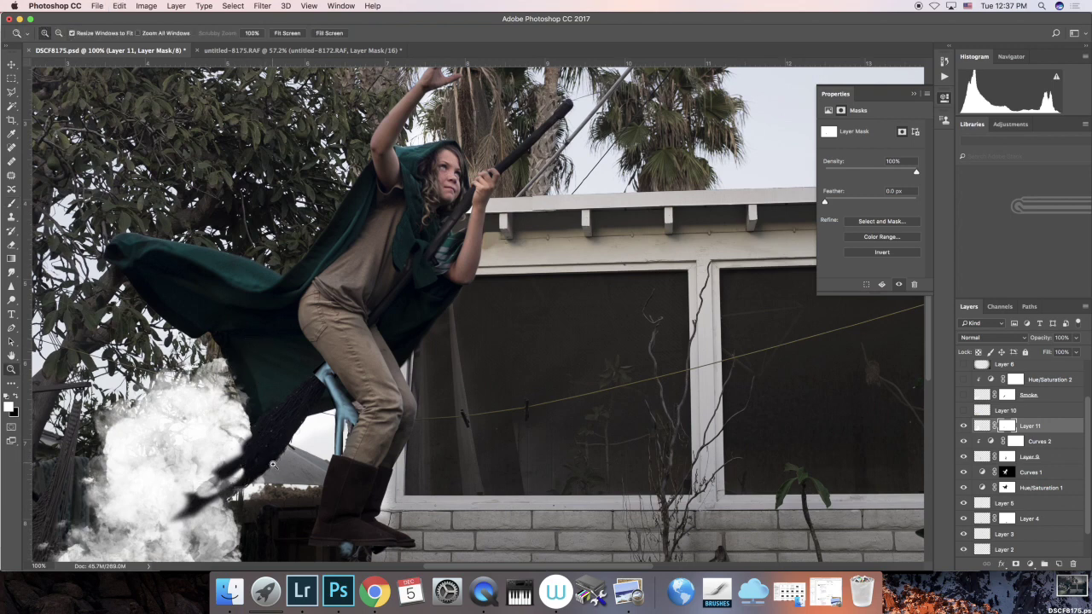
pyautogui.press('x')
pyautogui.press('b')
pyautogui.moveTo(238, 477)
pyautogui.mouseDown()
pyautogui.moveTo(205, 489)
pyautogui.moveTo(245, 474)
pyautogui.moveTo(167, 504)
pyautogui.moveTo(253, 467)
pyautogui.moveTo(284, 434)
pyautogui.moveTo(237, 480)
pyautogui.moveTo(298, 415)
pyautogui.moveTo(255, 455)
pyautogui.mouseUp()
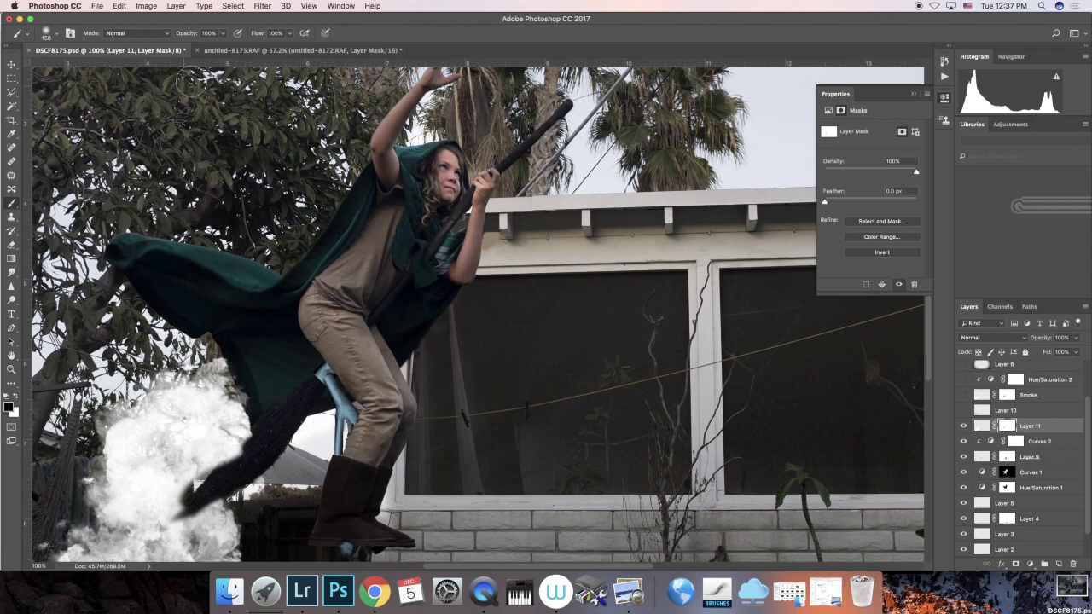
# Lower the brush opacity to 43% and paint white on the mask to partly restore smoke over the broom's tail.
pyautogui.click(222, 32)
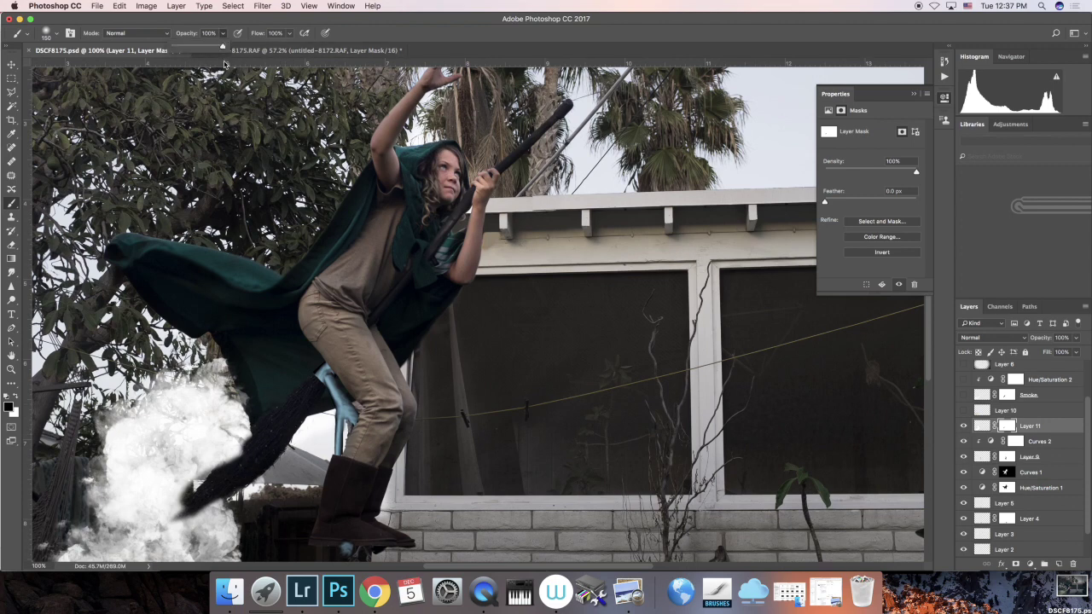
pyautogui.moveTo(224, 48); pyautogui.dragTo(195, 51)
pyautogui.press('x')
pyautogui.moveTo(244, 472)
pyautogui.mouseDown()
pyautogui.moveTo(205, 474)
pyautogui.moveTo(205, 495)
pyautogui.moveTo(186, 493)
pyautogui.moveTo(213, 476)
pyautogui.moveTo(189, 513)
pyautogui.moveTo(213, 452)
pyautogui.moveTo(252, 457)
pyautogui.moveTo(244, 511)
pyautogui.mouseUp()
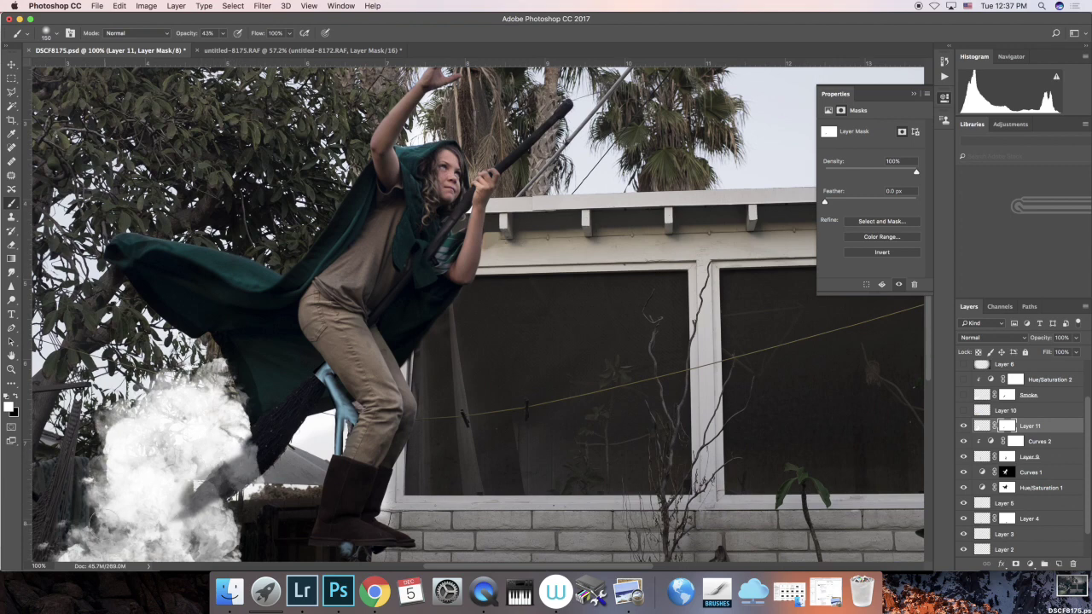
pyautogui.press('super+0')
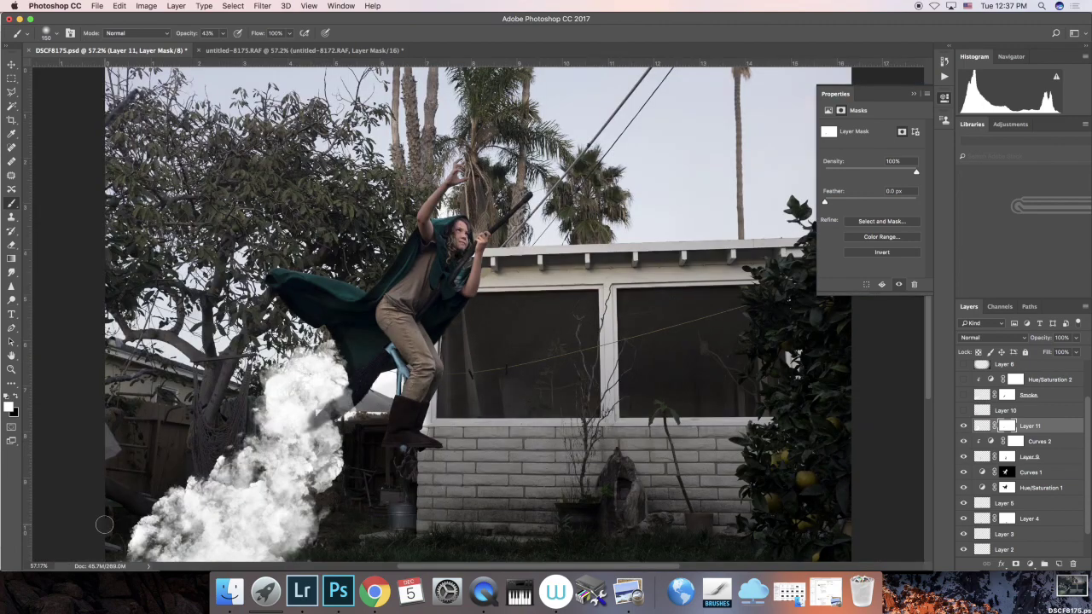
# Hide Layer 11, turn on Layer 10, and compare it with the Smoke layer on and off.
pyautogui.click(964, 425)
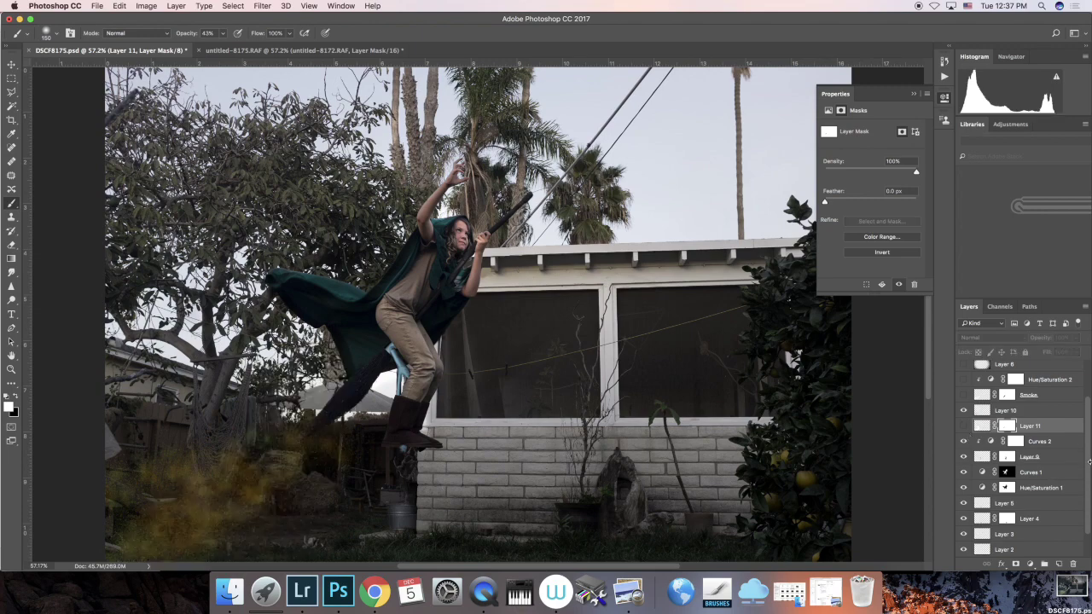
pyautogui.click(963, 396)
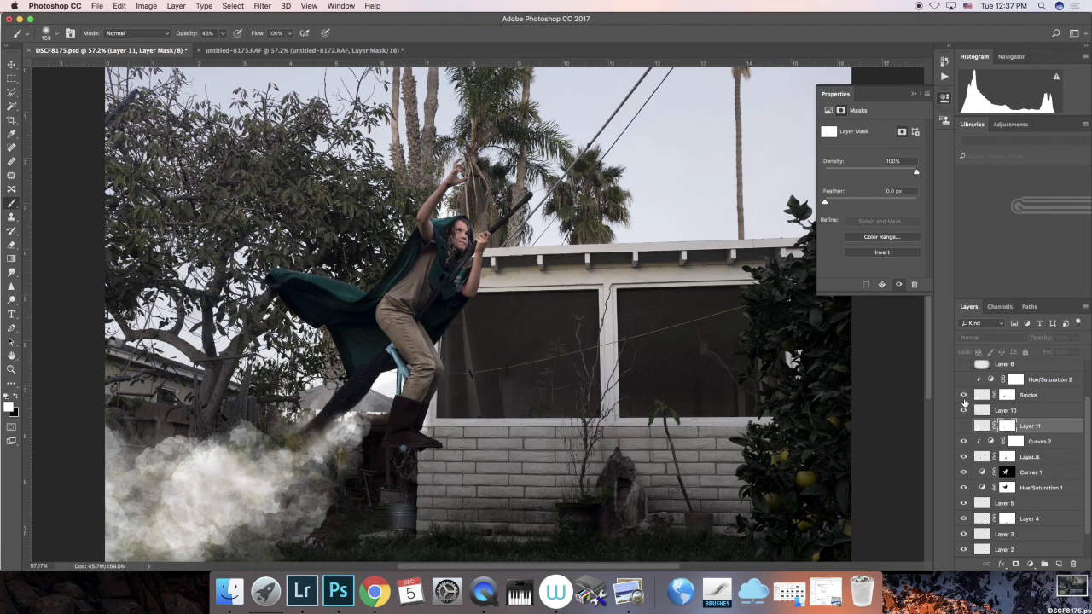
pyautogui.click(963, 396)
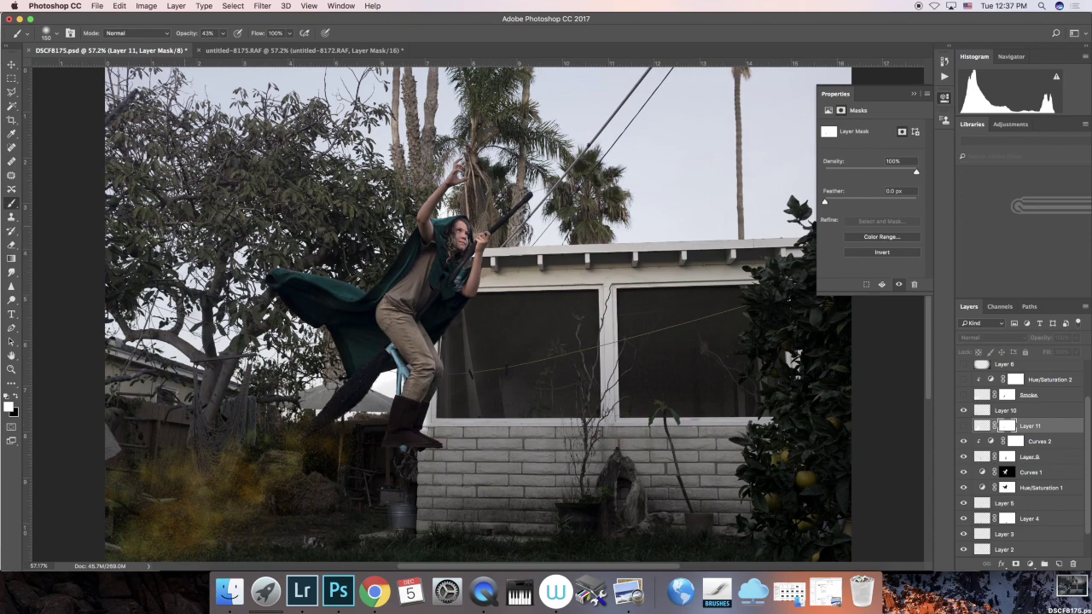
# Browse the brush presets and choose the 66 px textured tip for the Brush tool.
pyautogui.click(58, 34)
pyautogui.scroll(5, 96, 137)
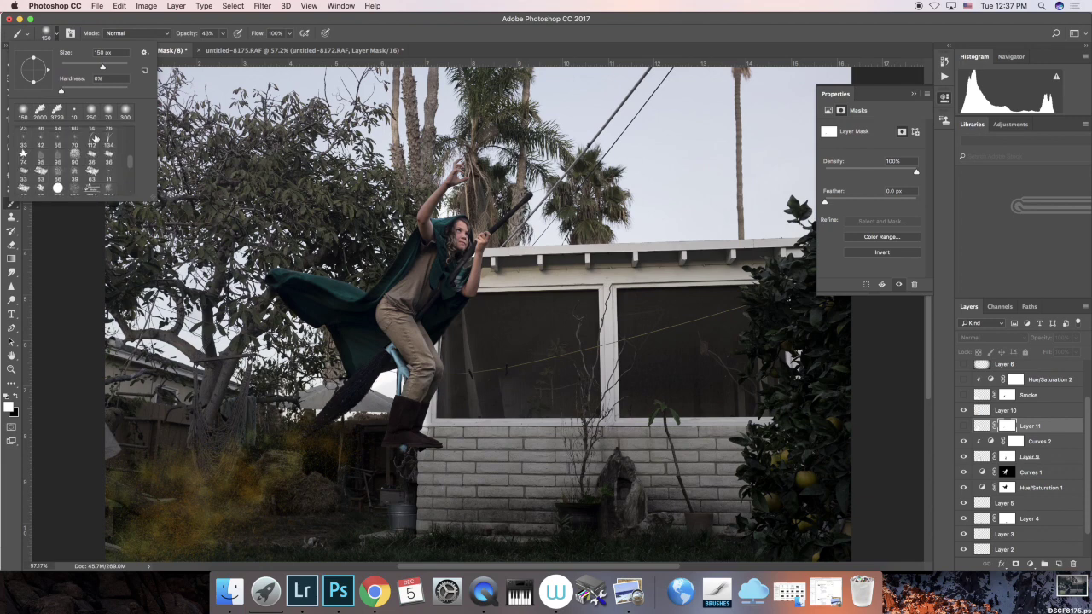
pyautogui.scroll(-2, 96, 137)
pyautogui.scroll(3, 95, 137)
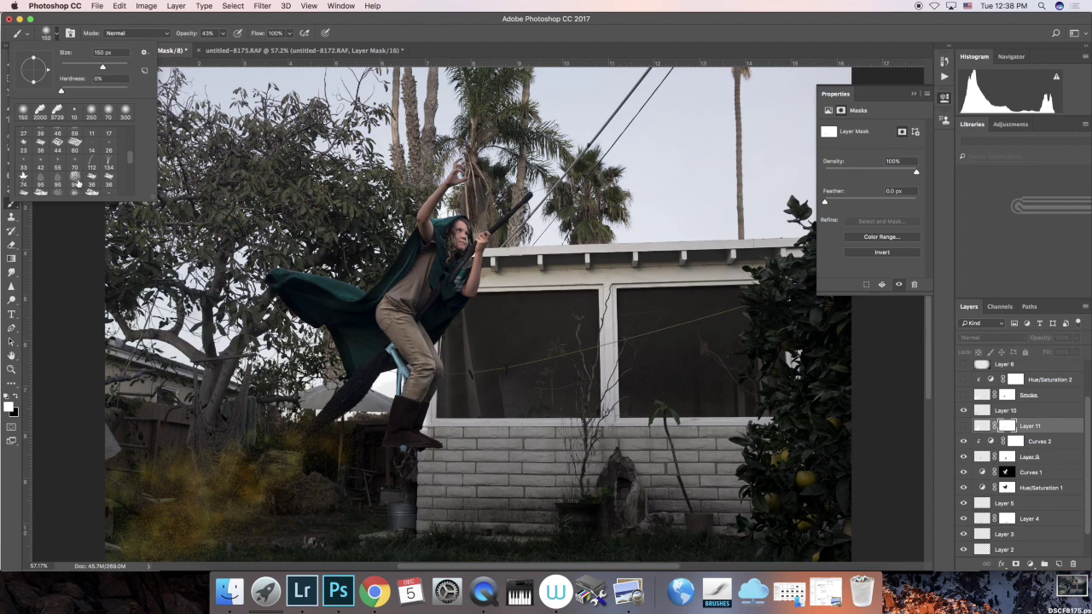
pyautogui.scroll(-1, 64, 189)
pyautogui.click(57, 187)
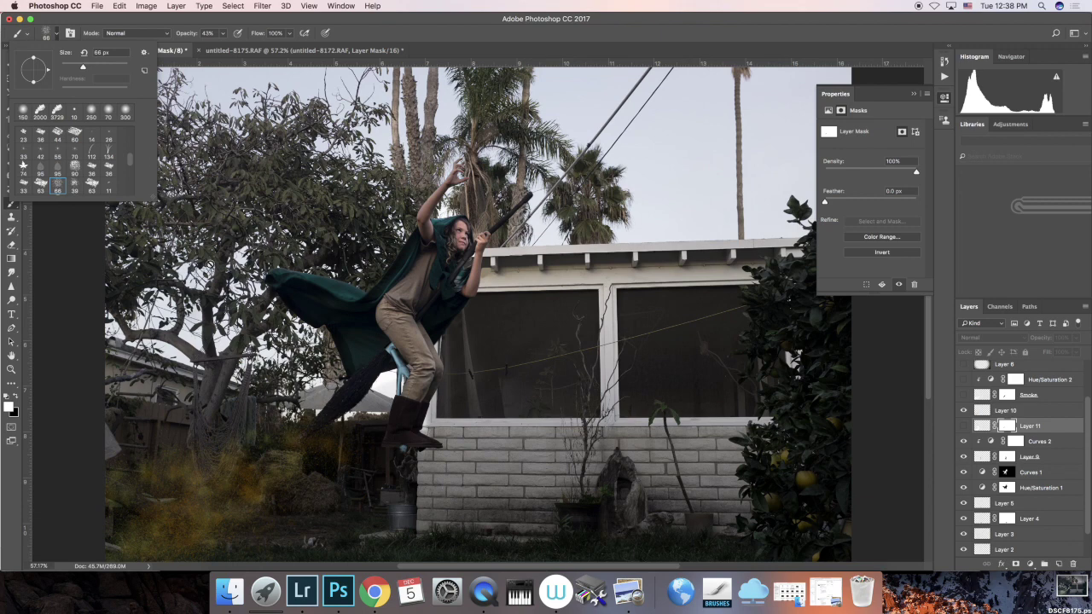
pyautogui.click(57, 34)
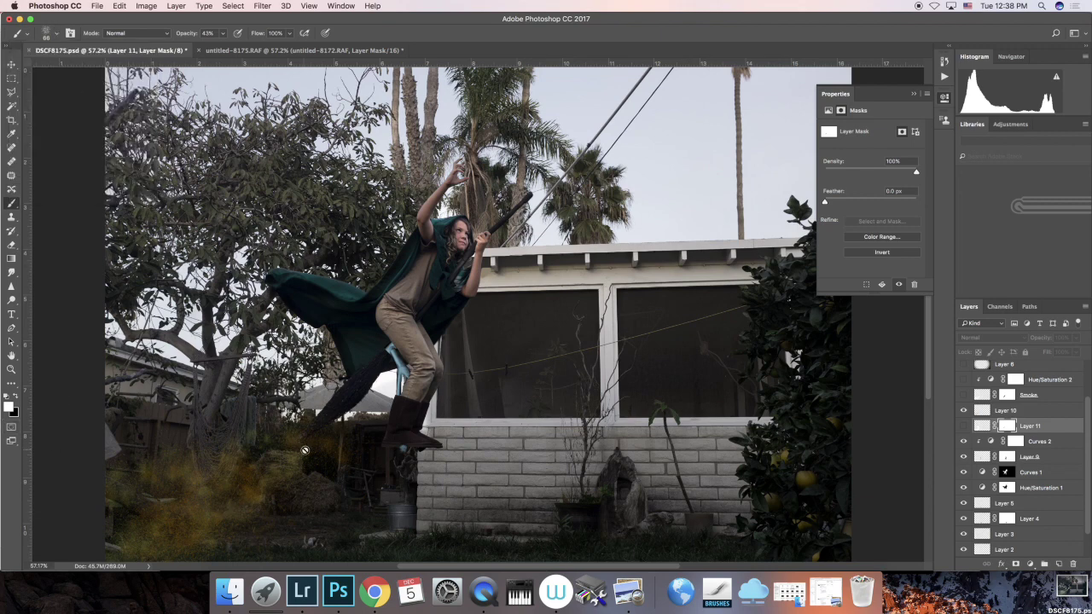
# Turn Layer 11 and the Smoke layer on again and select Layer 10.
pyautogui.click(964, 426)
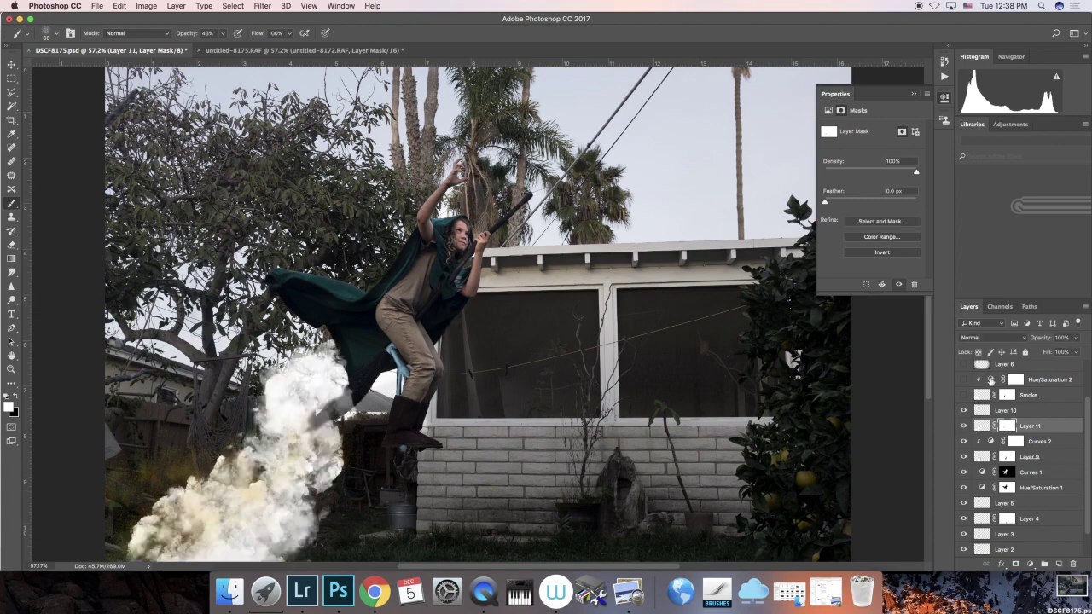
pyautogui.click(963, 396)
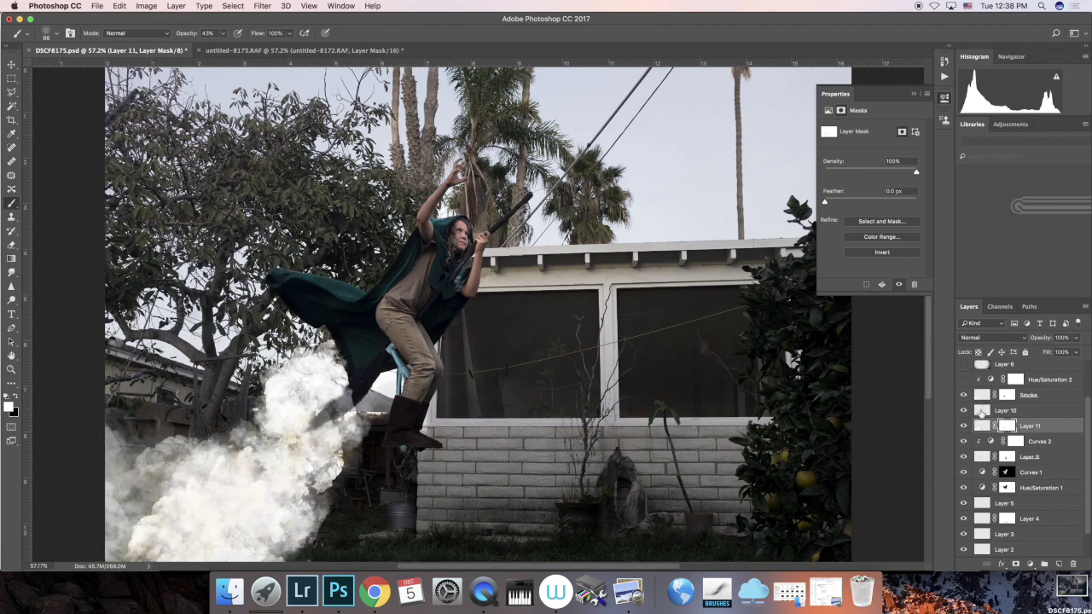
pyautogui.rightClick(985, 412)
pyautogui.press('Escape')
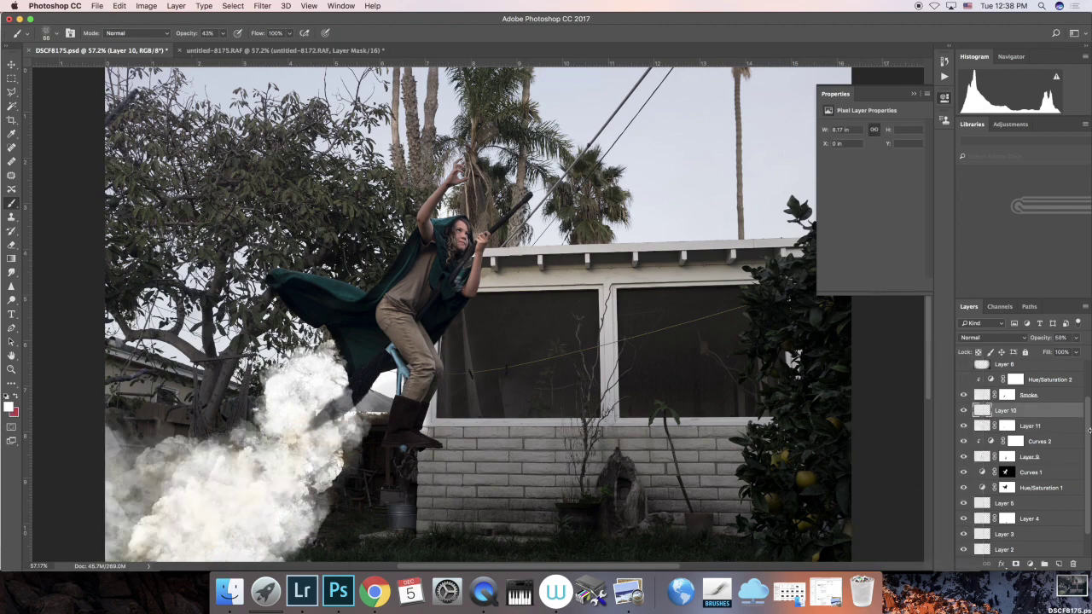
# Delete Layer 10 and undo the deletion.
pyautogui.rightClick(1033, 415)
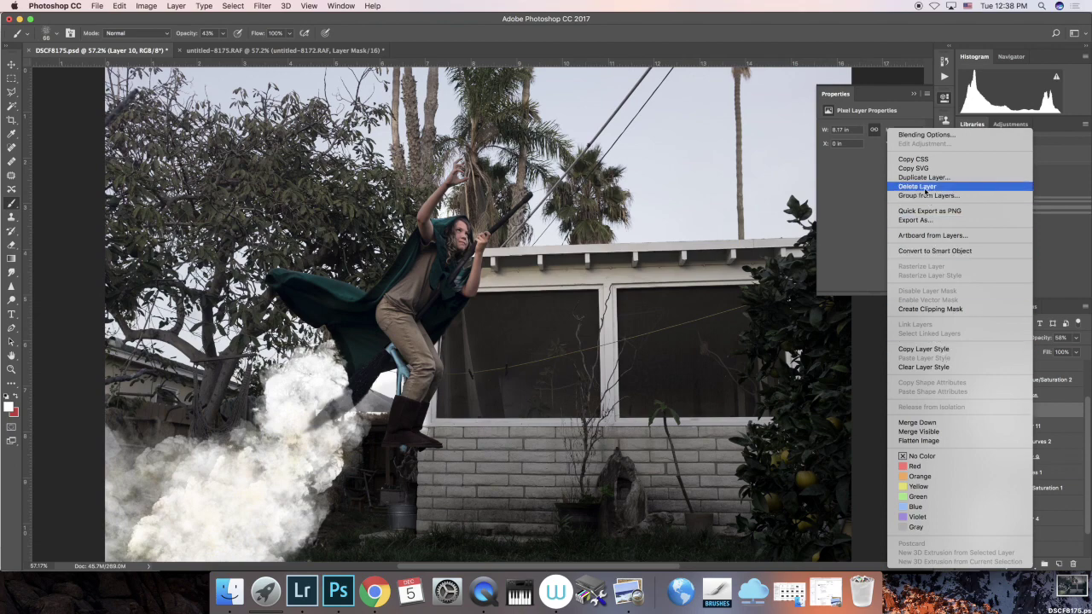
pyautogui.click(924, 186)
pyautogui.click(624, 197)
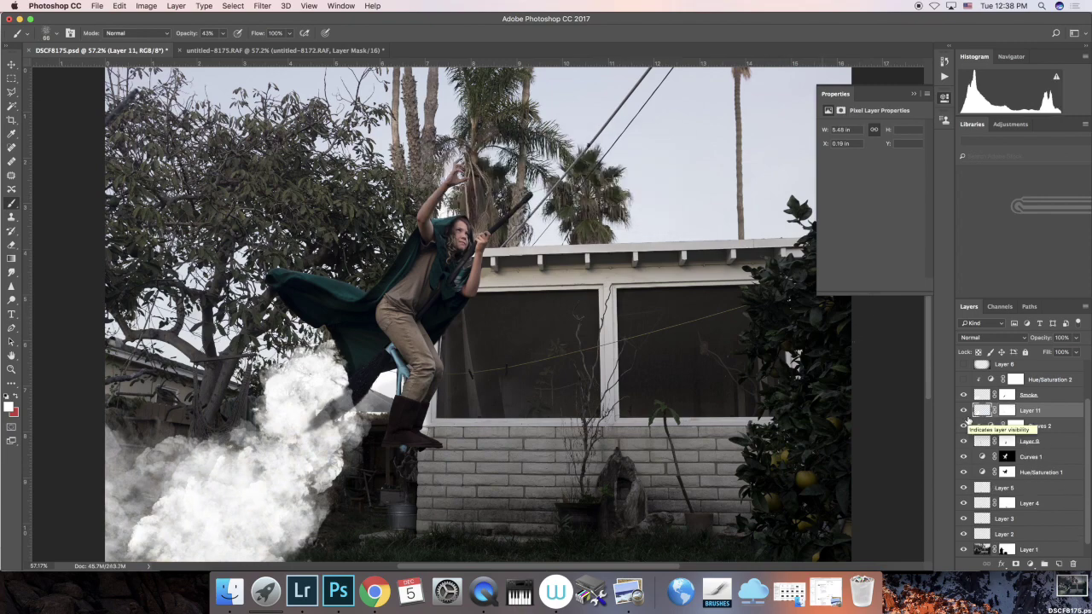
pyautogui.press('super+z')
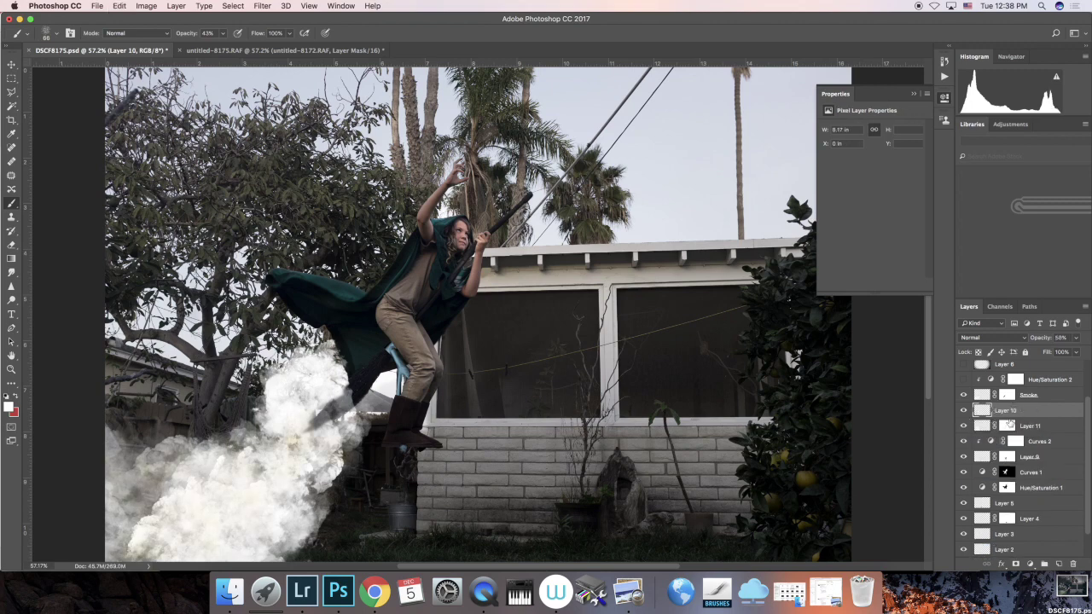
# Delete Layer 11 from the composite.
pyautogui.rightClick(979, 426)
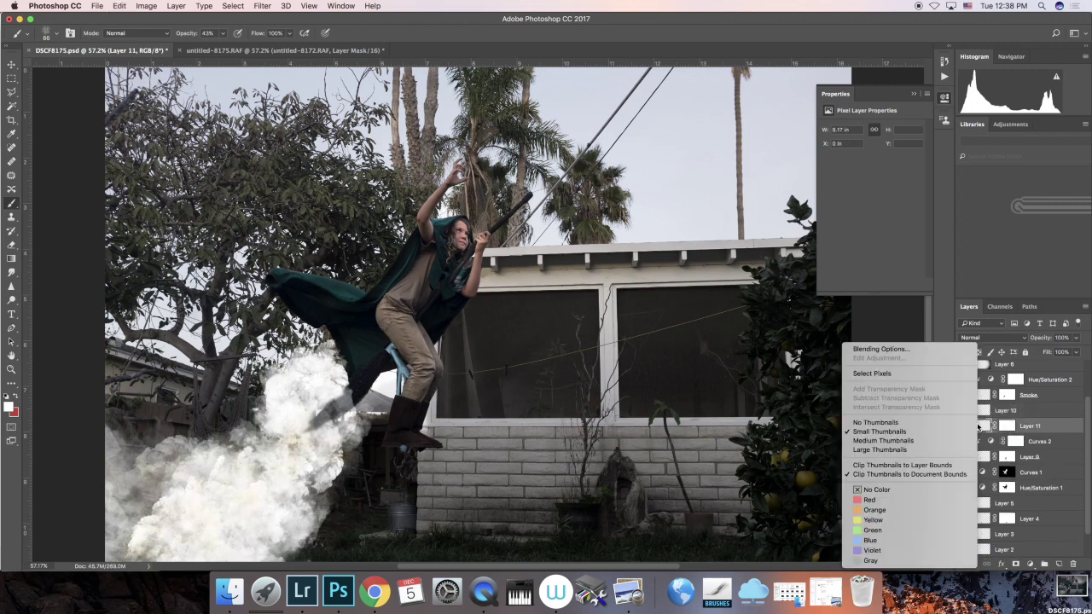
pyautogui.click(1054, 428)
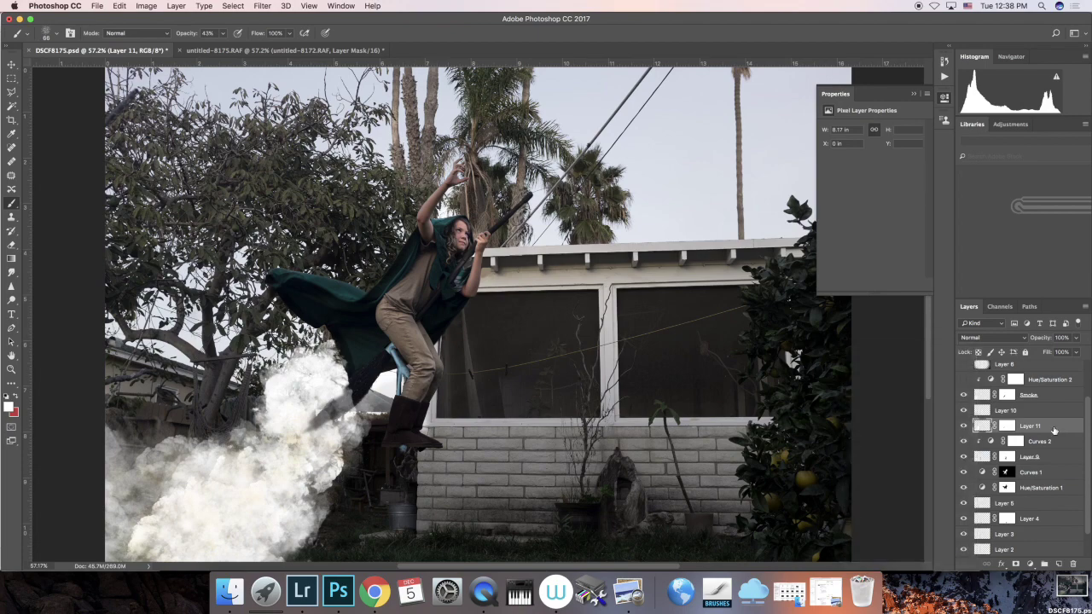
pyautogui.rightClick(1035, 428)
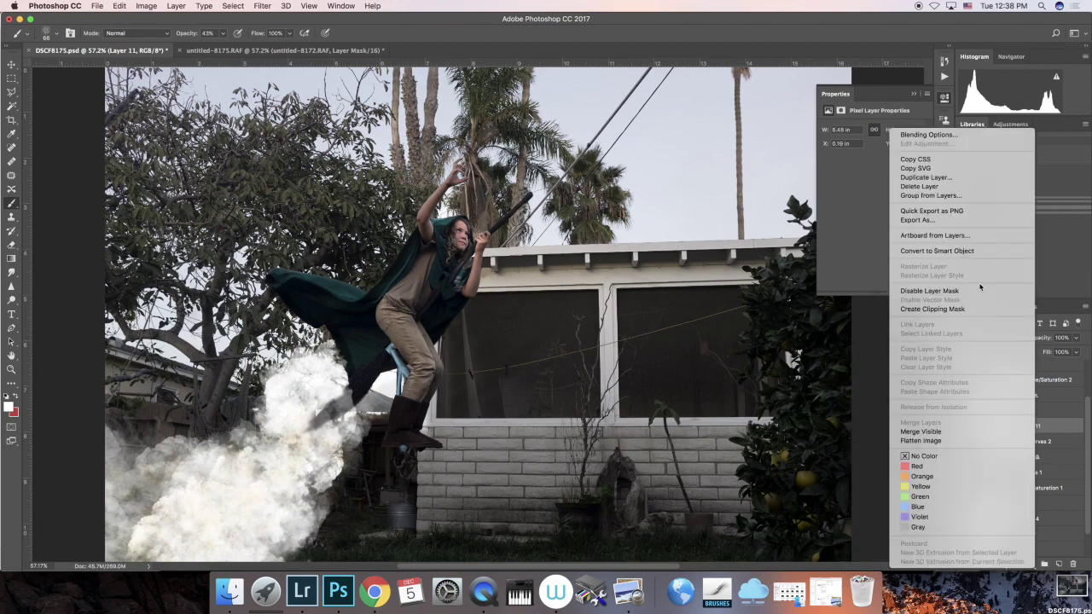
pyautogui.click(933, 188)
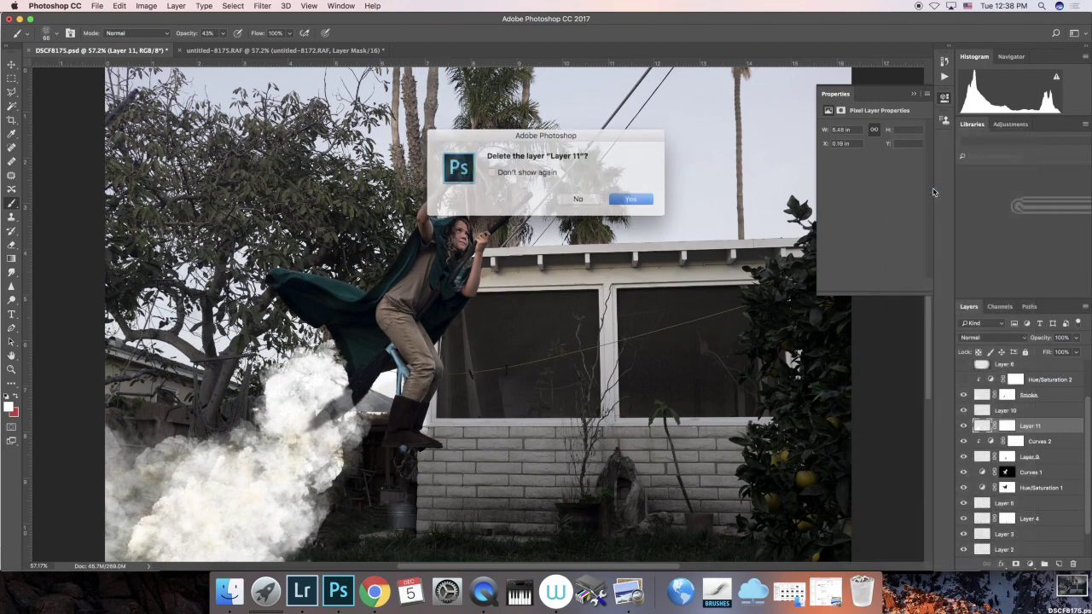
pyautogui.click(635, 198)
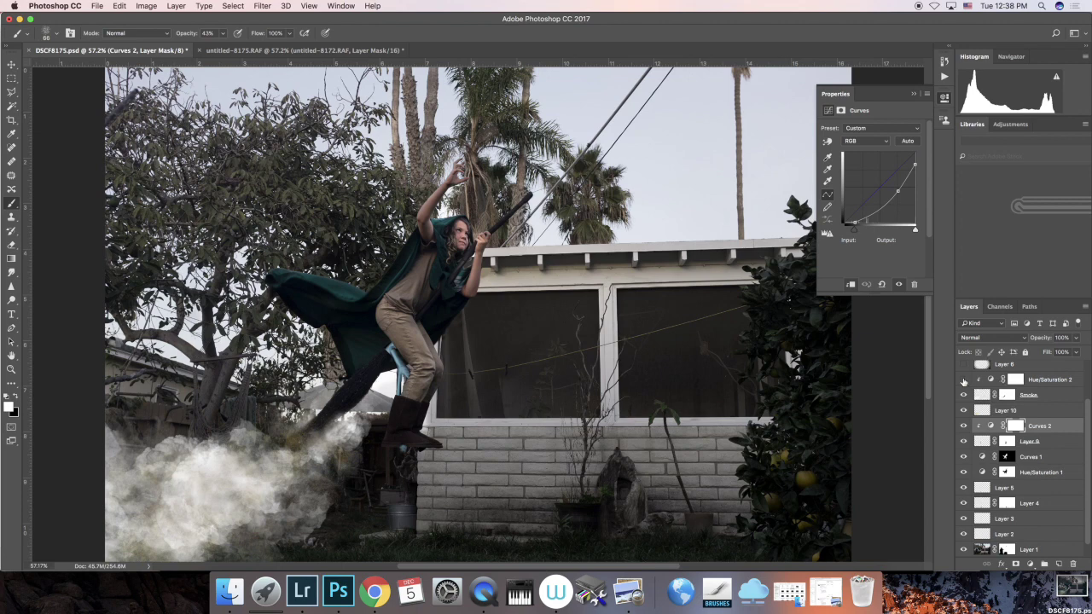
# Turn on the Hue/Saturation 2 adjustment above the Smoke layer and set its saturation to 26 and lightness to -24.
pyautogui.moveTo(964, 380); pyautogui.dragTo(964, 395)
pyautogui.click(963, 379)
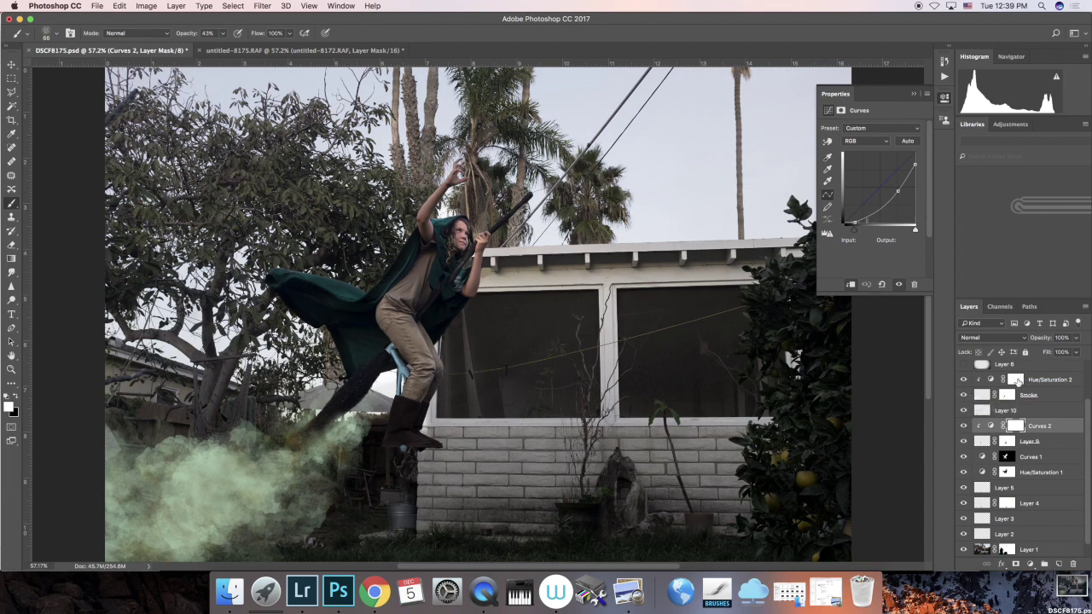
pyautogui.click(1018, 379)
pyautogui.click(991, 378)
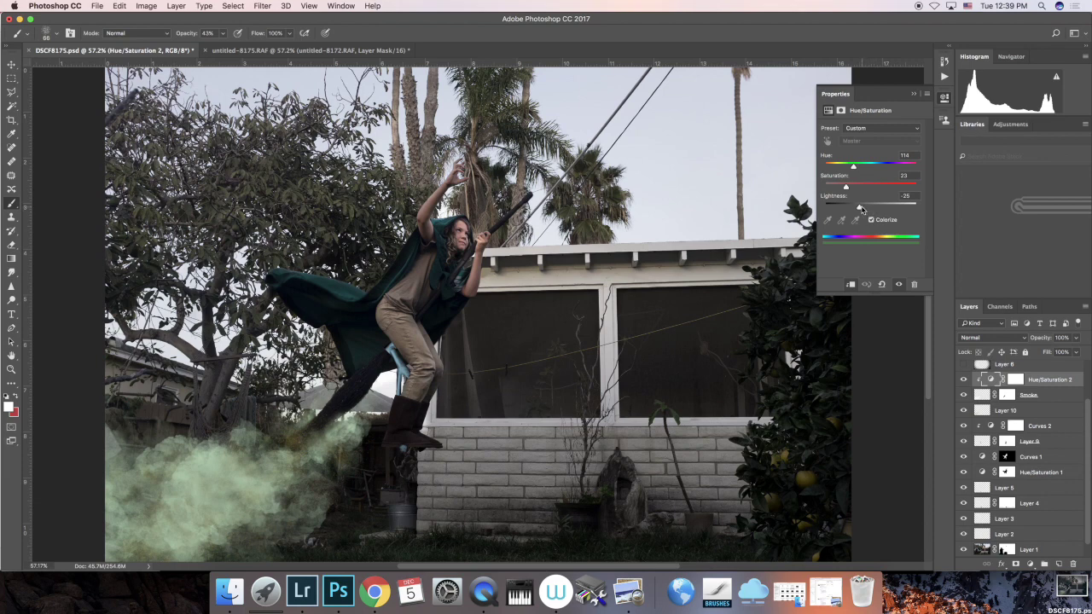
pyautogui.moveTo(982, 360); pyautogui.dragTo(921, 340)
pyautogui.moveTo(858, 209)
pyautogui.mouseDown()
pyautogui.moveTo(884, 209)
pyautogui.moveTo(860, 206)
pyautogui.mouseUp()
pyautogui.moveTo(852, 189)
pyautogui.mouseDown()
pyautogui.moveTo(876, 189)
pyautogui.moveTo(845, 189)
pyautogui.mouseUp()
# Turn on the vignette layer below Color Fill 1 and compare the image with and without it.
pyautogui.moveTo(1087, 424); pyautogui.dragTo(1087, 382)
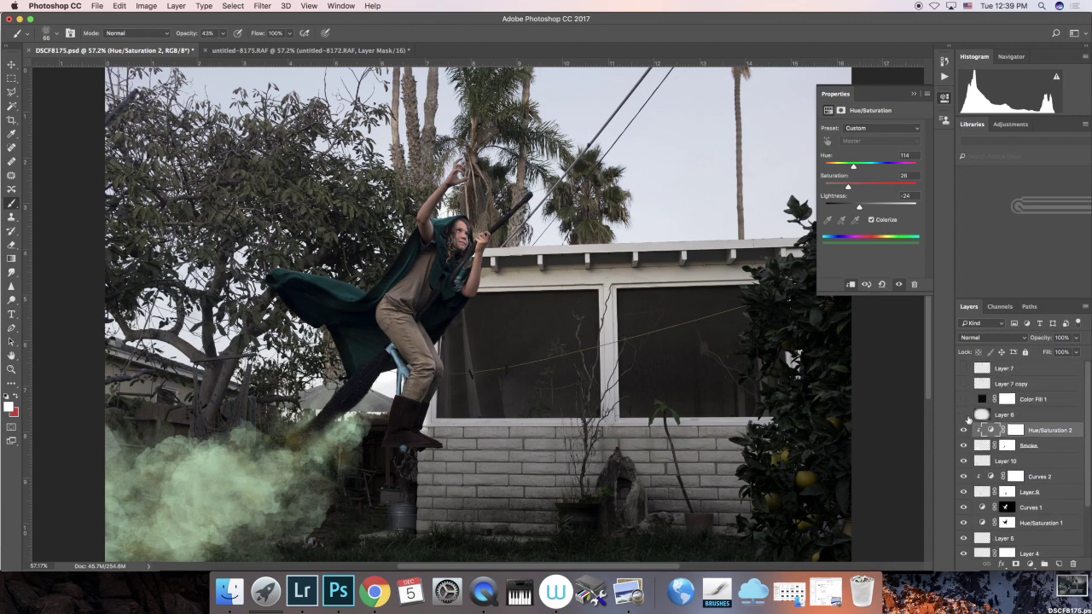
pyautogui.click(964, 416)
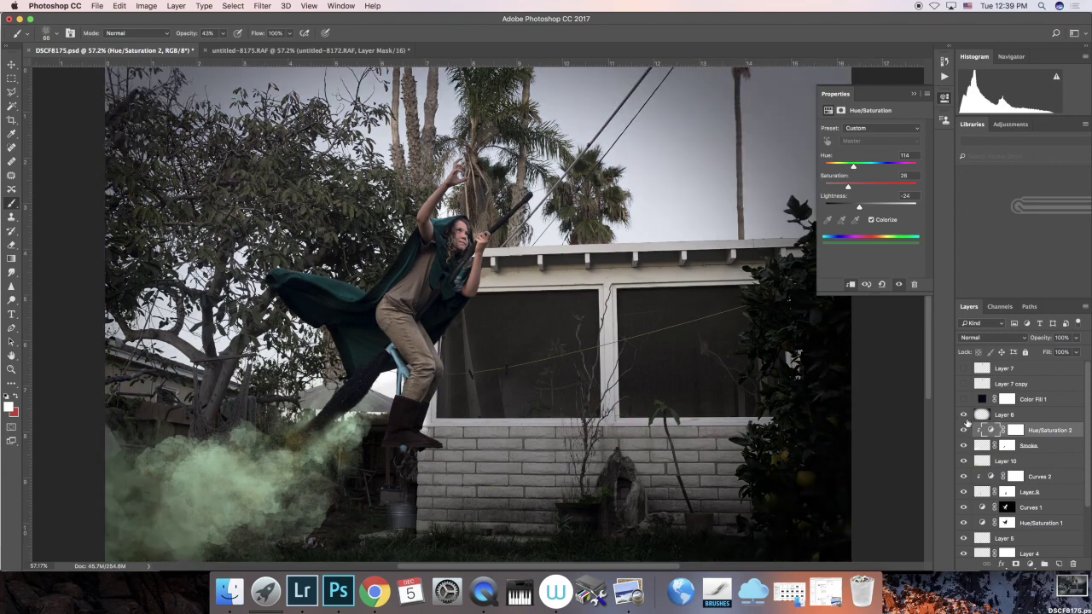
pyautogui.click(964, 415)
pyautogui.click(964, 416)
# Turn on the Color Fill 1 layer, inspect its fill colour, and compare the image with it off and on.
pyautogui.click(964, 399)
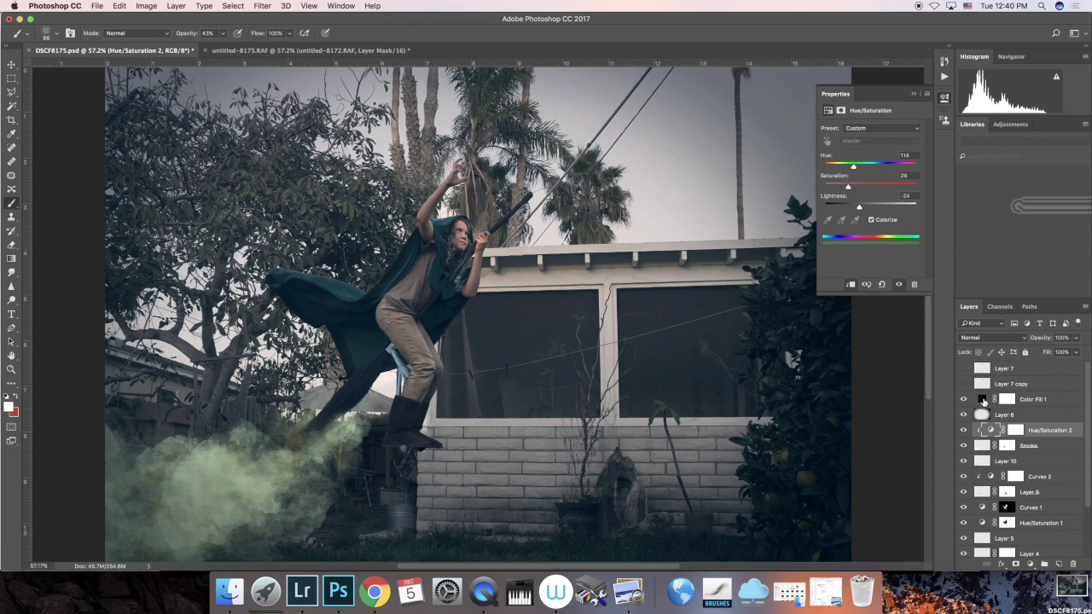
pyautogui.click(982, 400)
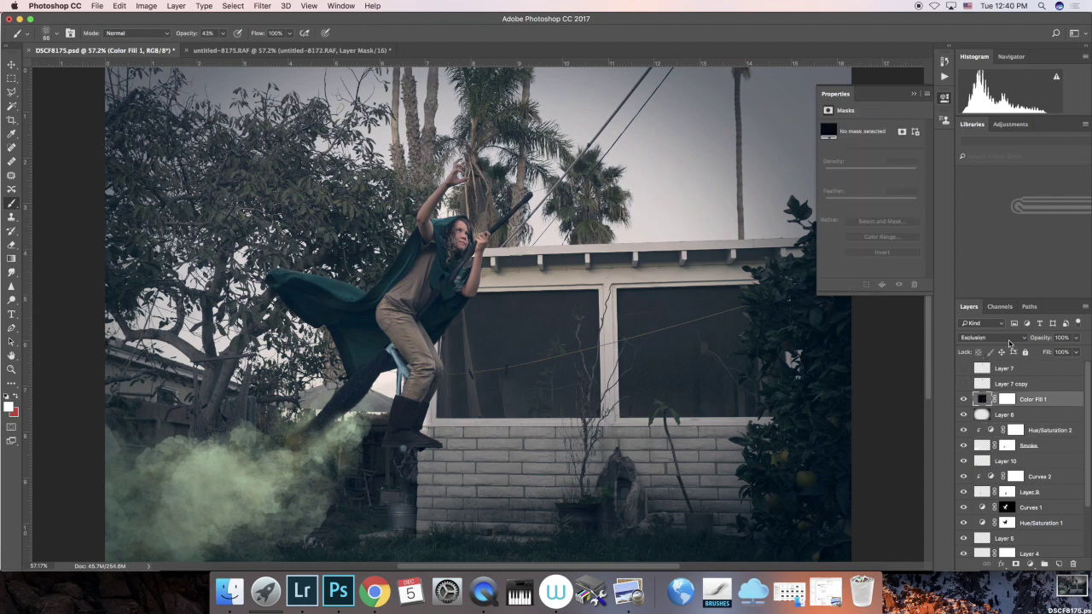
pyautogui.doubleClick(982, 399)
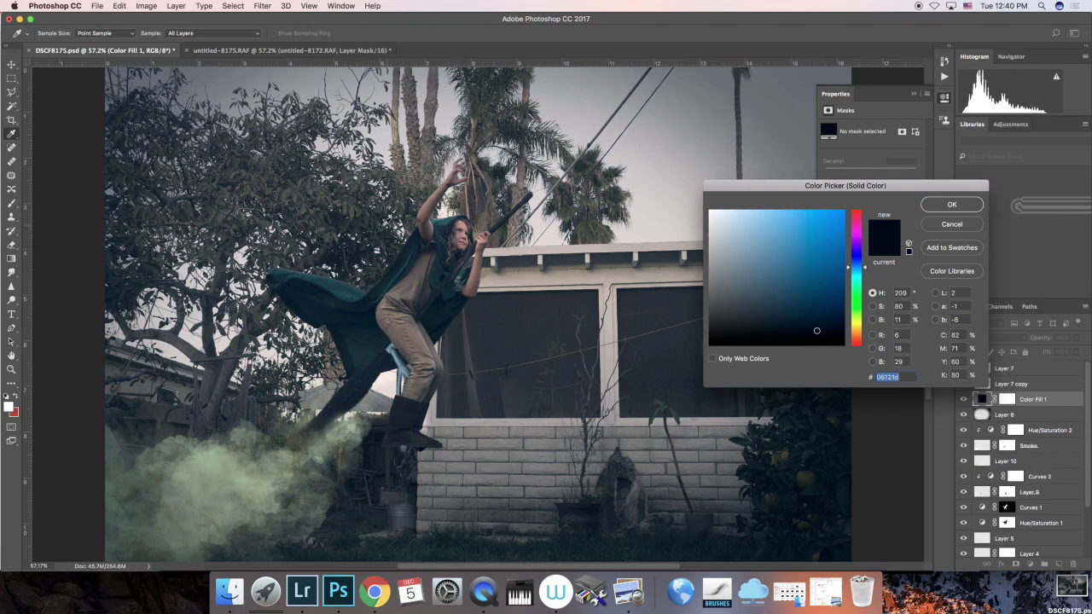
pyautogui.click(951, 205)
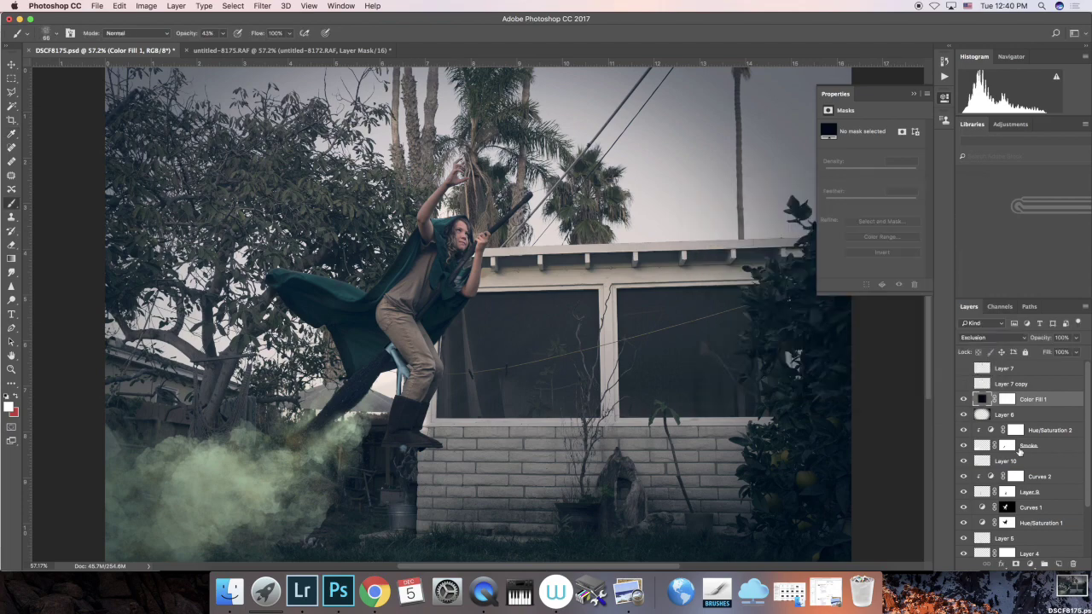
pyautogui.click(963, 399)
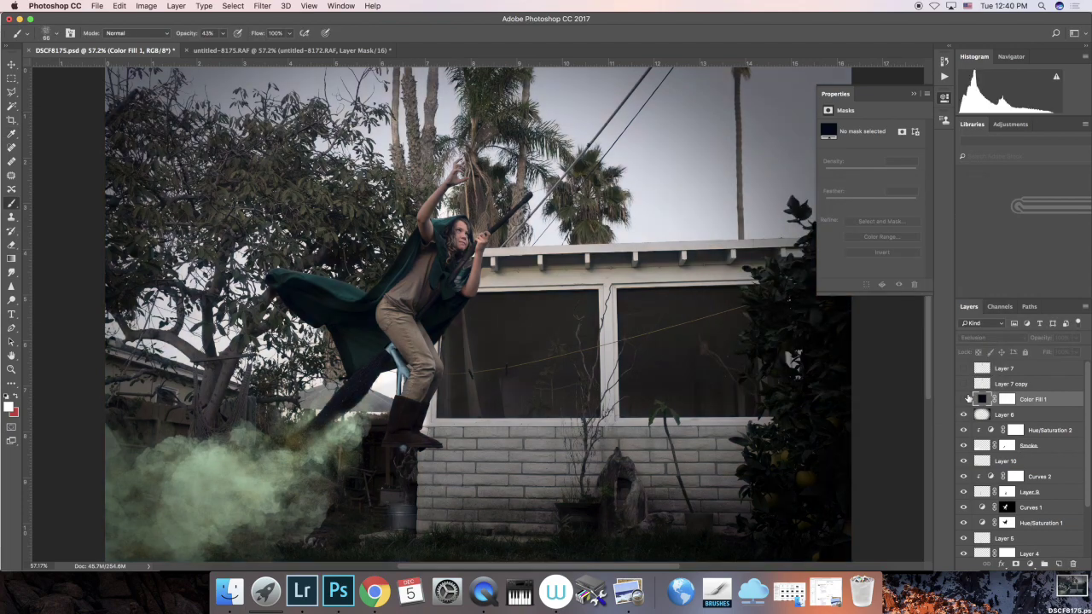
pyautogui.click(964, 399)
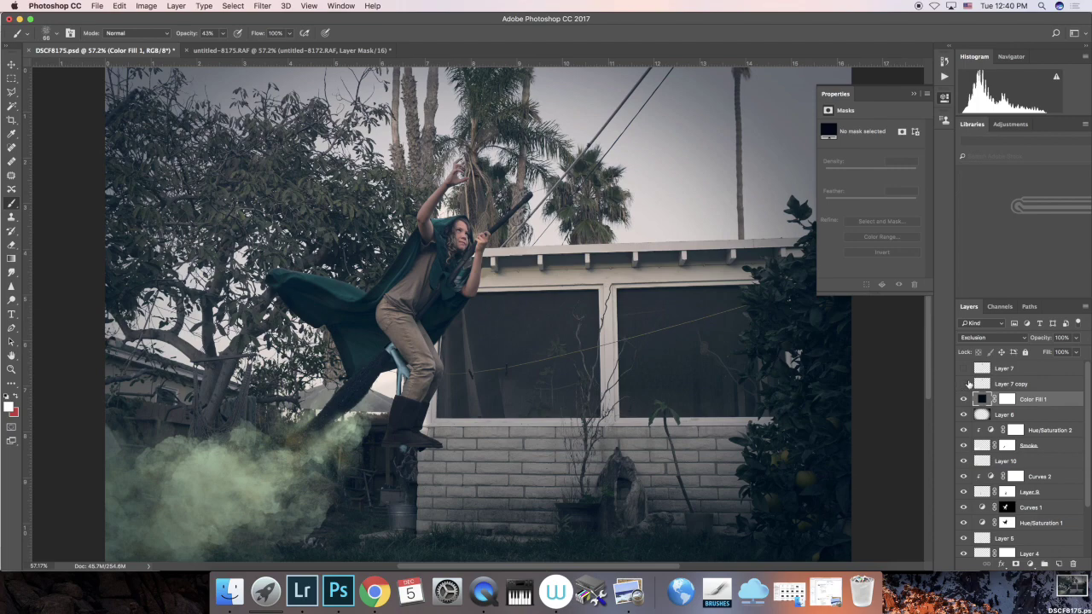
# Look at the Golden snitch image results in Chrome and return to Photoshop.
pyautogui.click(374, 590)
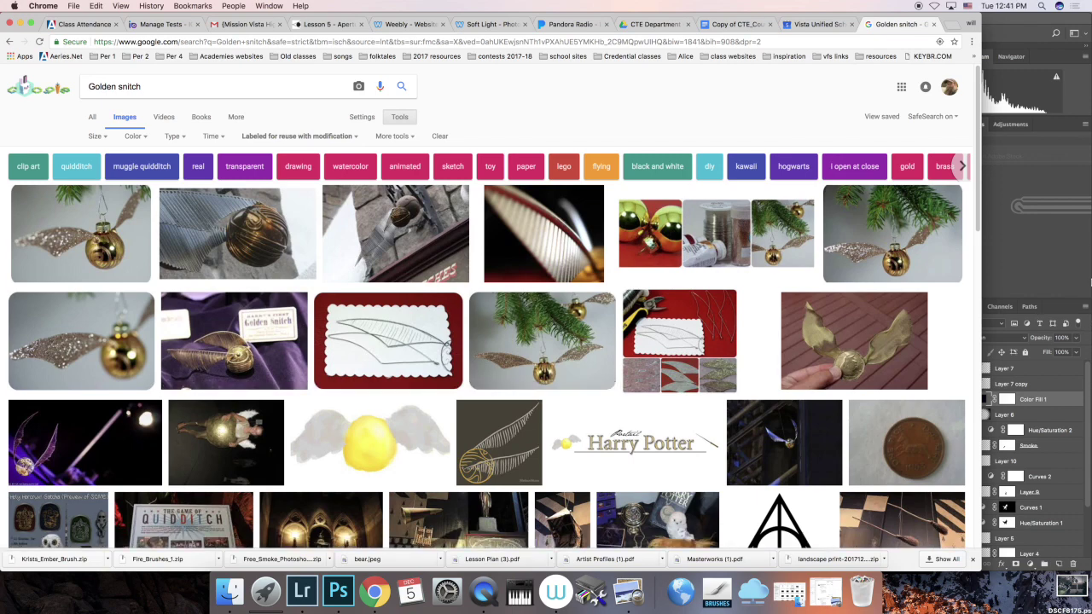
pyautogui.click(1026, 424)
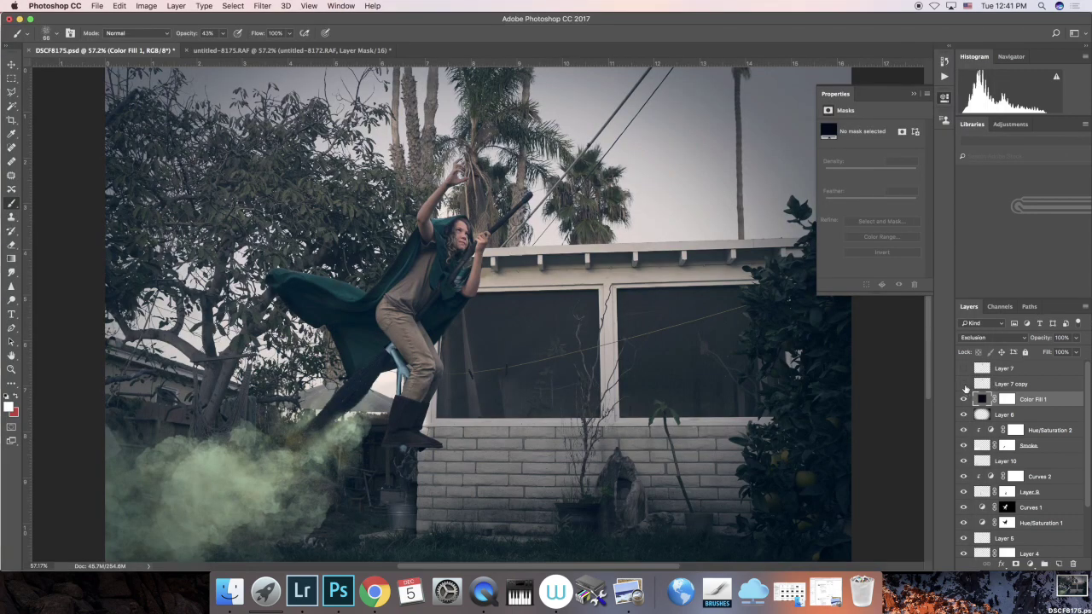
# Turn on the snitch on Layer 7 and compare it with Layer 7 copy, leaving the copy hidden.
pyautogui.click(964, 368)
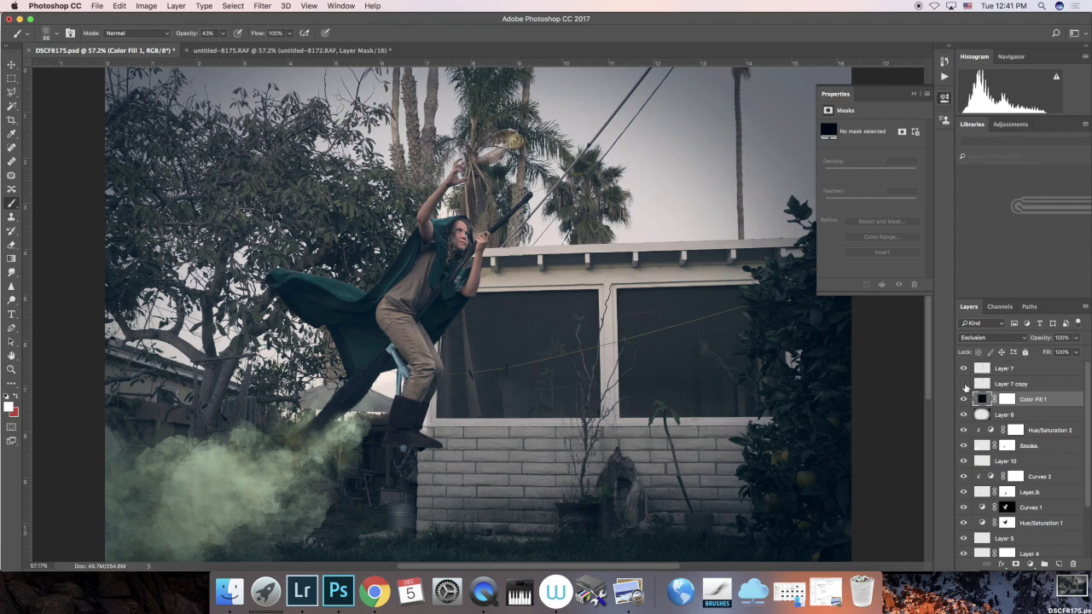
pyautogui.click(964, 384)
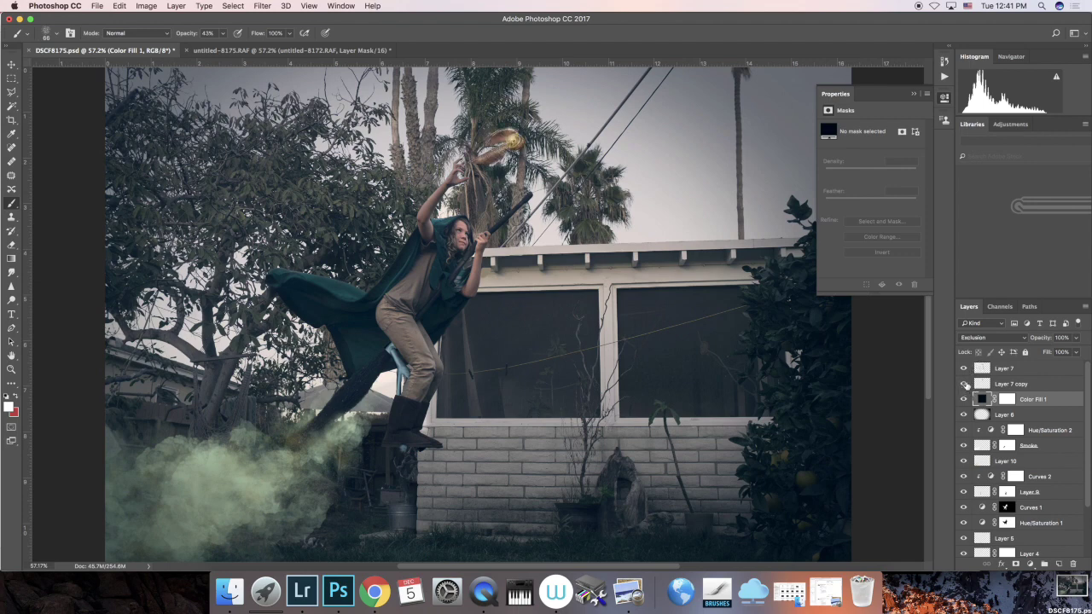
pyautogui.click(967, 367)
pyautogui.click(962, 368)
pyautogui.click(963, 384)
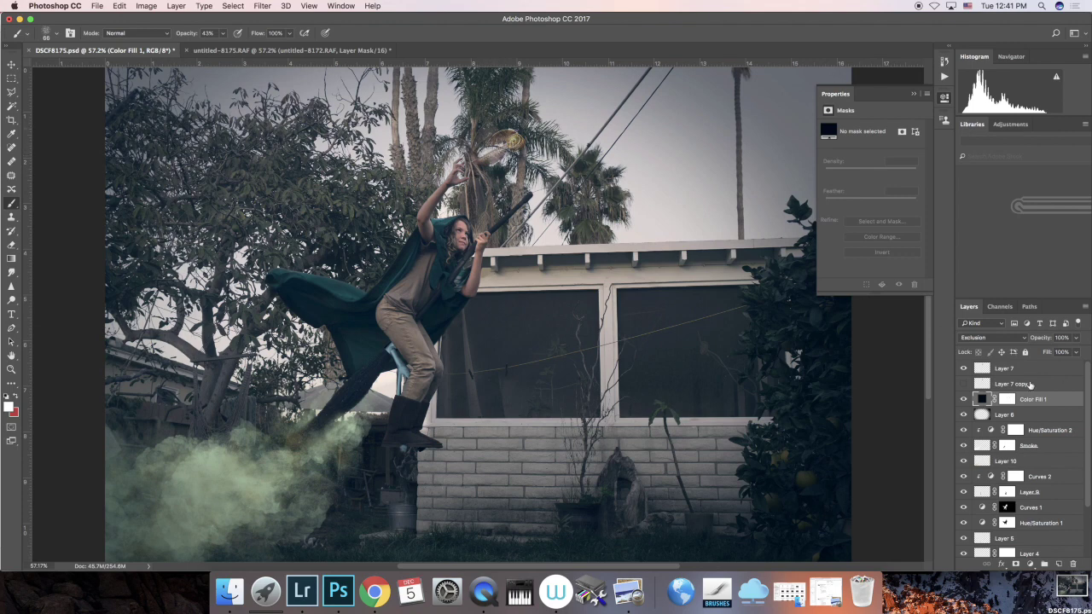
# Set Layer 7 to 100% opacity and duplicate it, hiding the original.
pyautogui.click(999, 368)
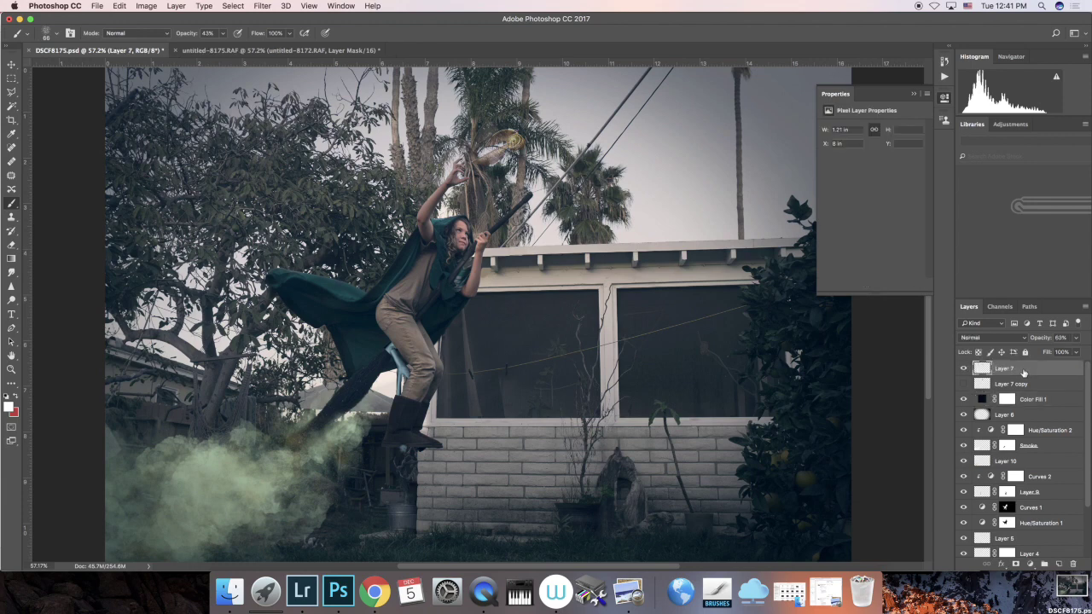
pyautogui.click(1076, 338)
pyautogui.moveTo(1065, 351); pyautogui.dragTo(1090, 351)
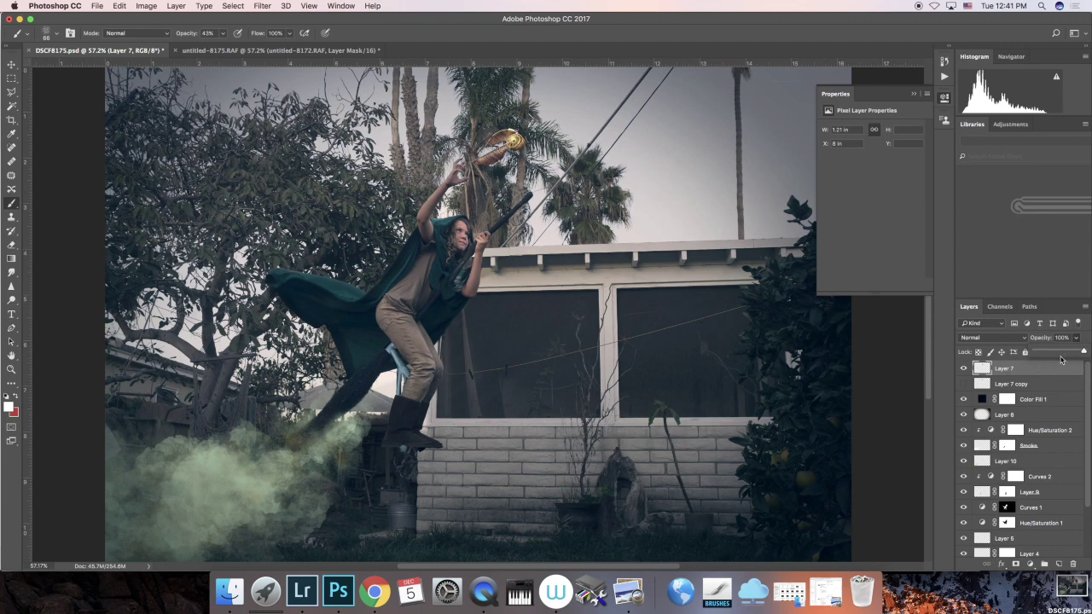
pyautogui.click(1088, 336)
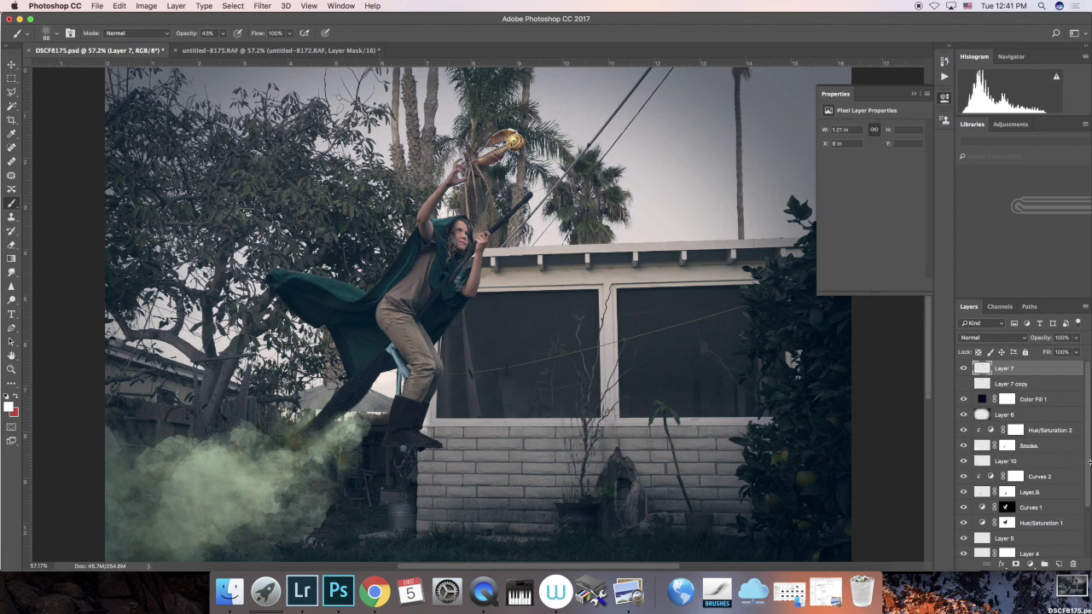
pyautogui.press('super+j')
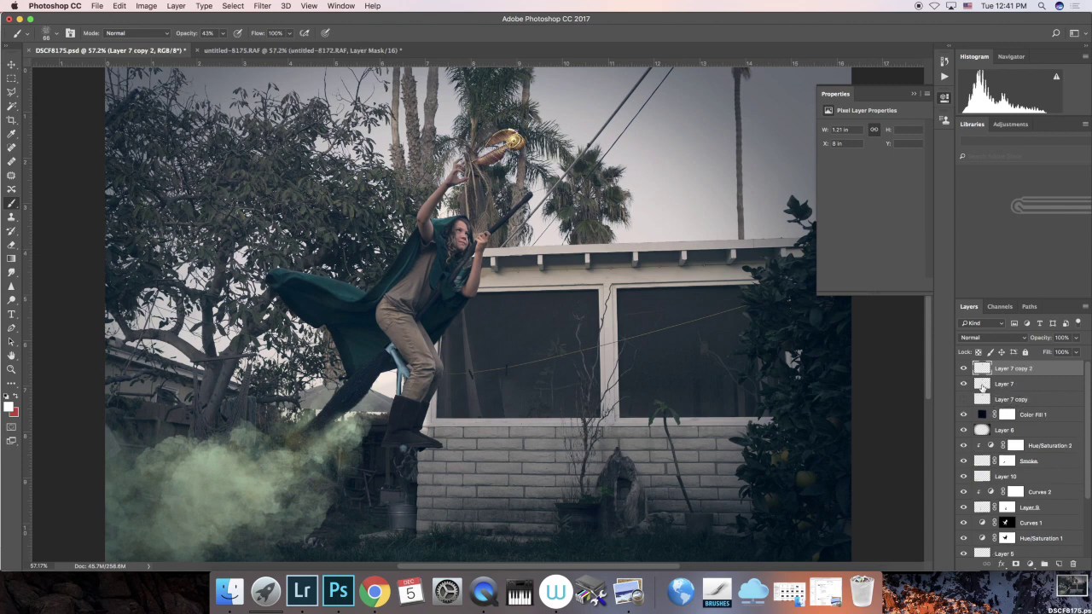
pyautogui.click(964, 384)
# Apply a Motion Blur to the duplicated snitch layer with an angle of 46° and a distance of 90 pixels.
pyautogui.click(263, 5)
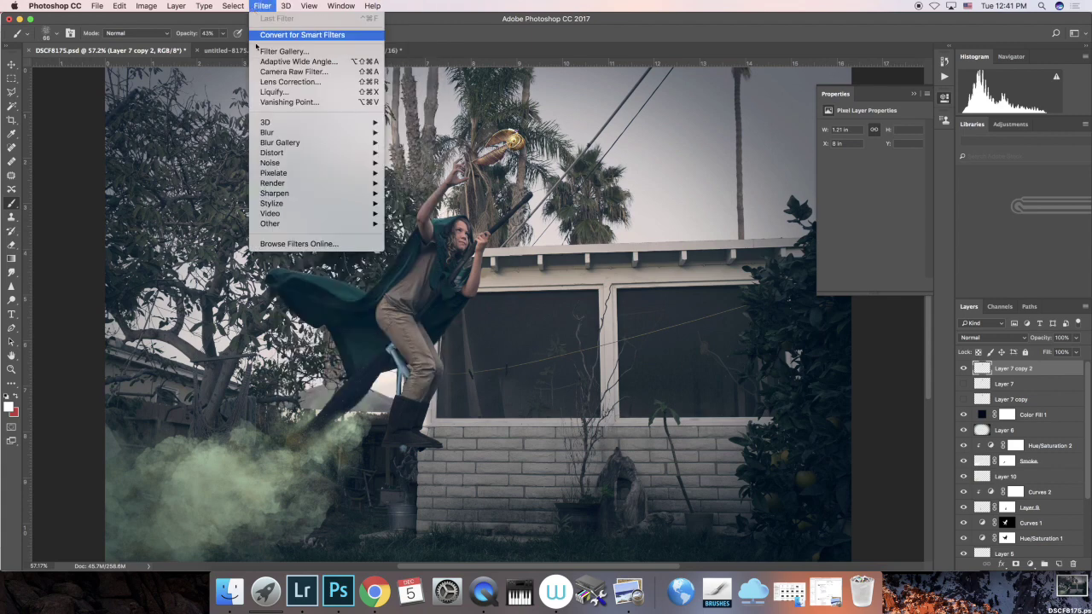
pyautogui.moveTo(367, 138)
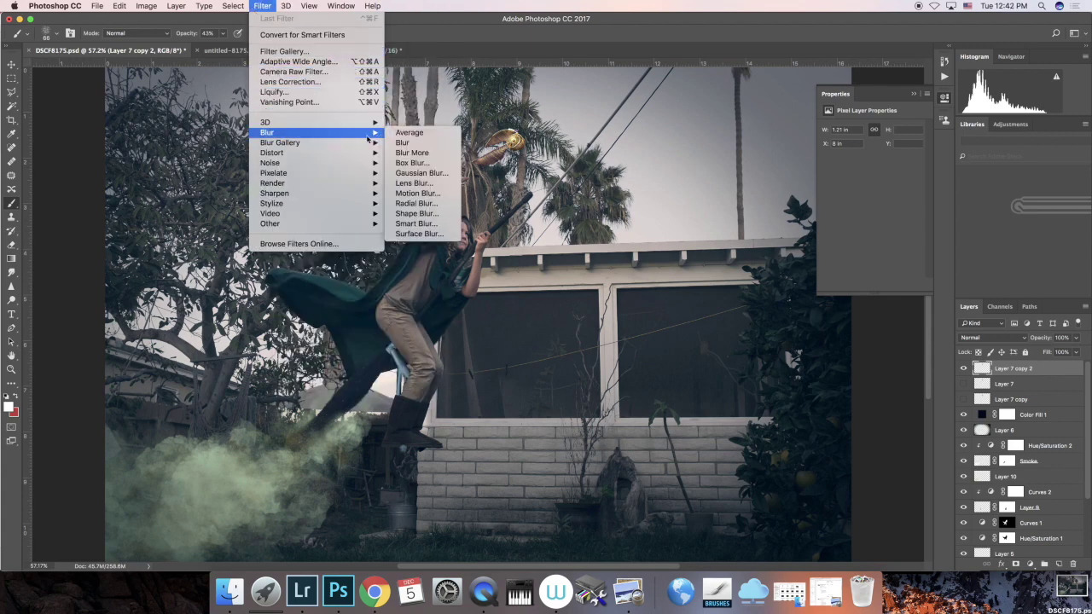
pyautogui.click(415, 194)
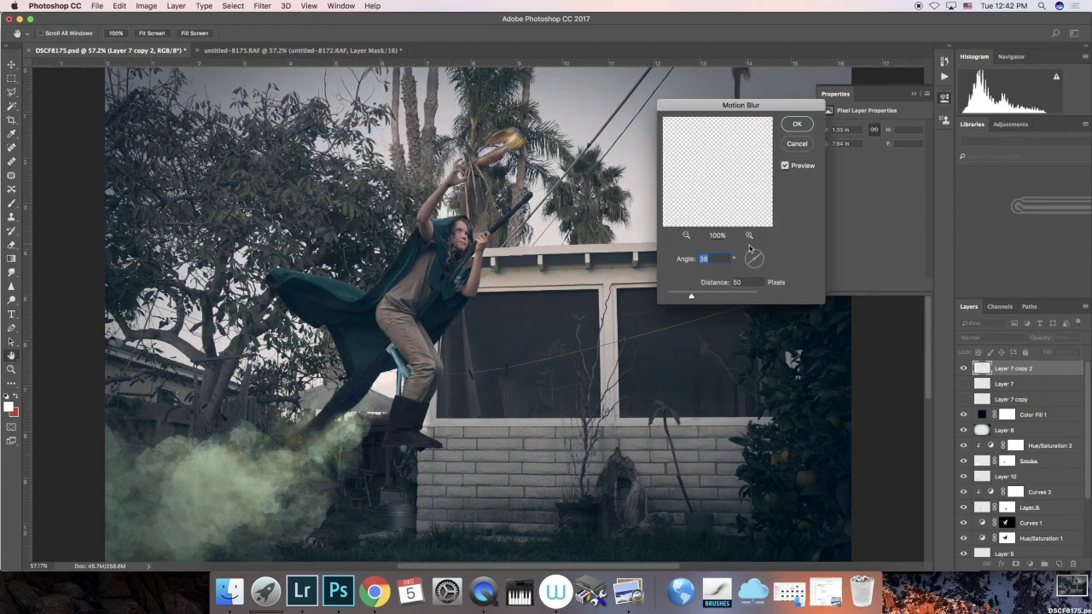
pyautogui.moveTo(761, 257)
pyautogui.mouseDown()
pyautogui.moveTo(759, 271)
pyautogui.moveTo(766, 246)
pyautogui.mouseUp()
pyautogui.moveTo(689, 298)
pyautogui.mouseDown()
pyautogui.moveTo(674, 300)
pyautogui.moveTo(737, 300)
pyautogui.moveTo(701, 297)
pyautogui.mouseUp()
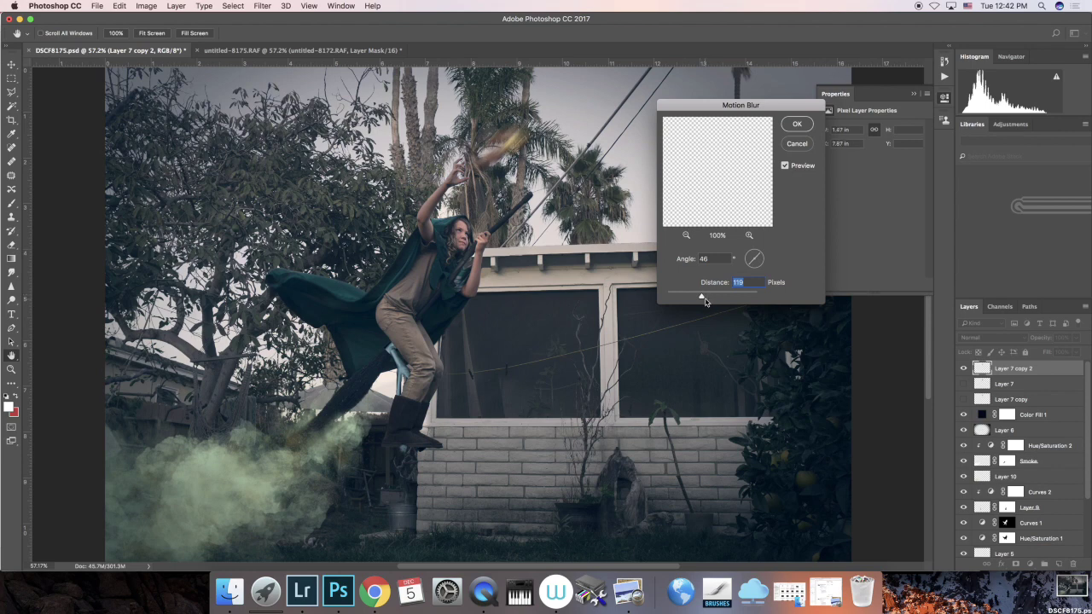
pyautogui.moveTo(699, 297); pyautogui.dragTo(697, 296)
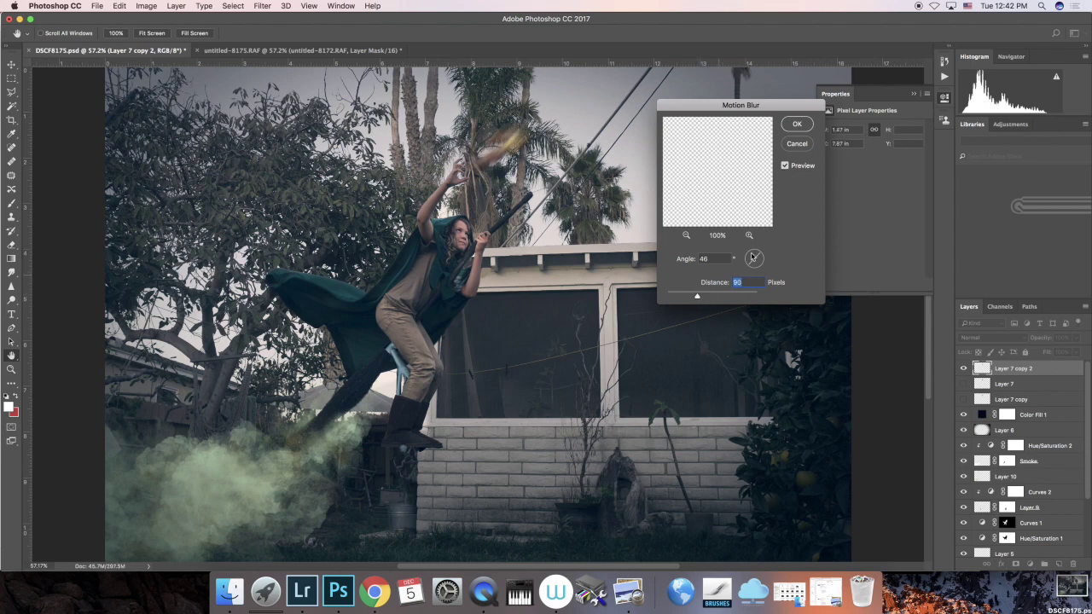
pyautogui.click(783, 124)
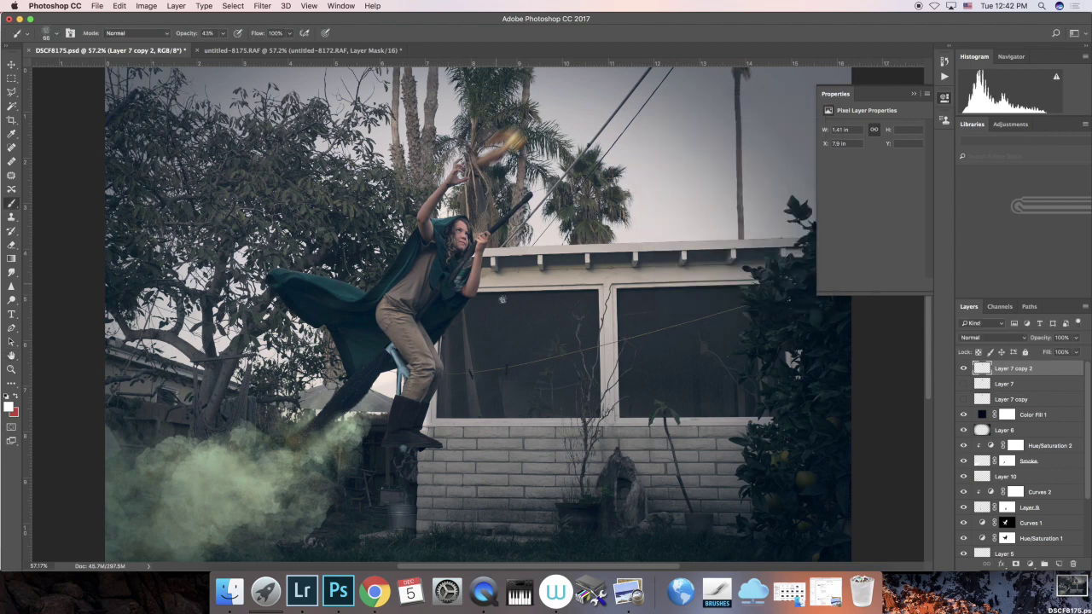
# Show Layer 7, place it above the blurred copy, and compare the snitch with the blur off and on.
pyautogui.click(963, 384)
pyautogui.moveTo(1026, 367); pyautogui.dragTo(1027, 367)
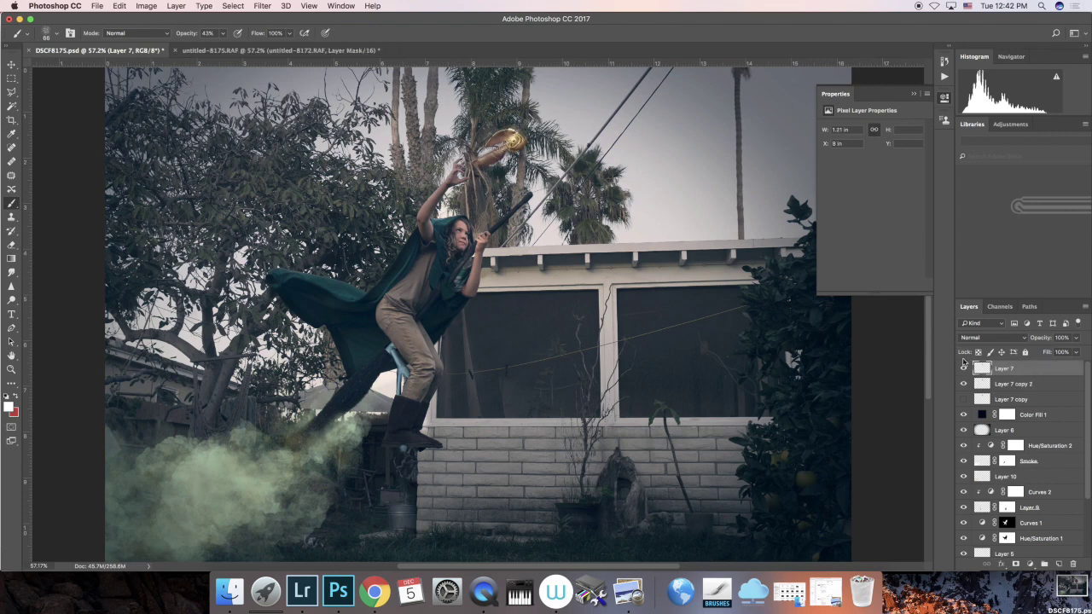
pyautogui.click(963, 385)
pyautogui.click(964, 384)
# Move the sharp snitch on Layer 7 slightly up and to the right of its blur and set its opacity to 73%.
pyautogui.click(11, 65)
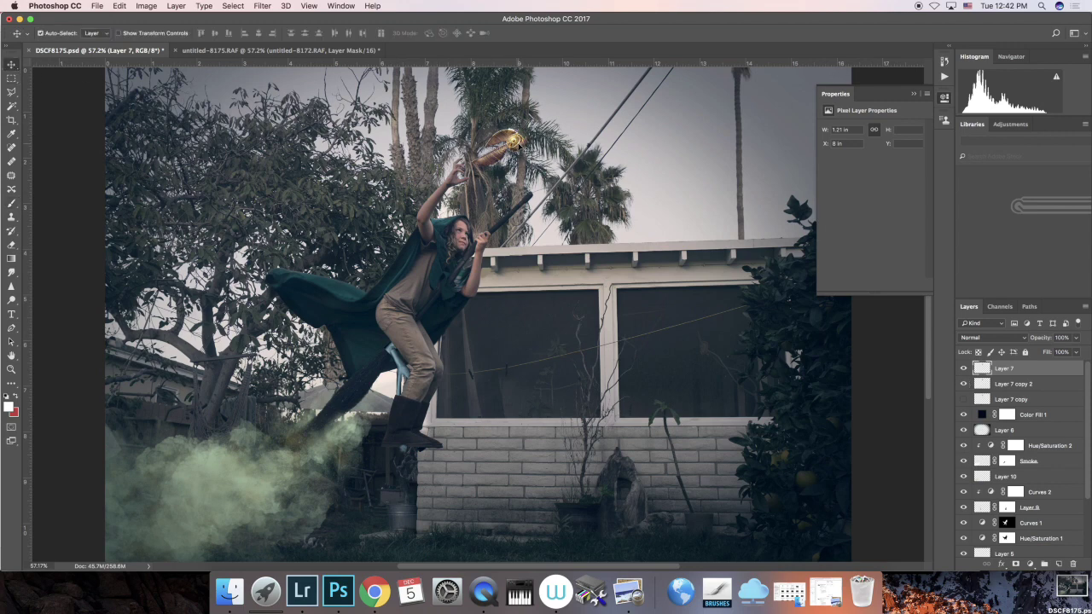
pyautogui.moveTo(519, 148); pyautogui.dragTo(522, 141)
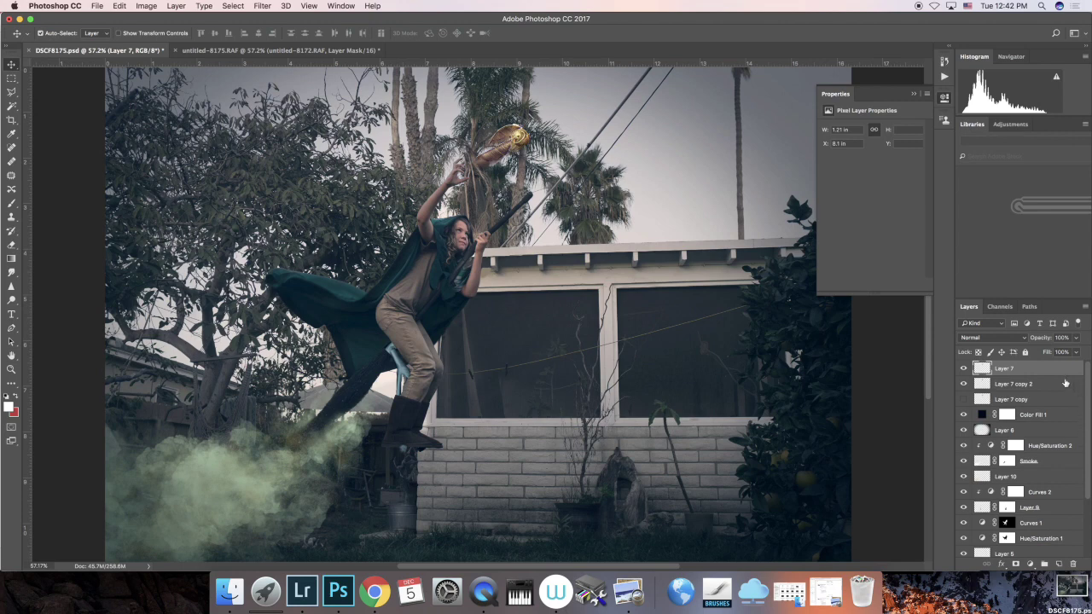
pyautogui.click(1075, 338)
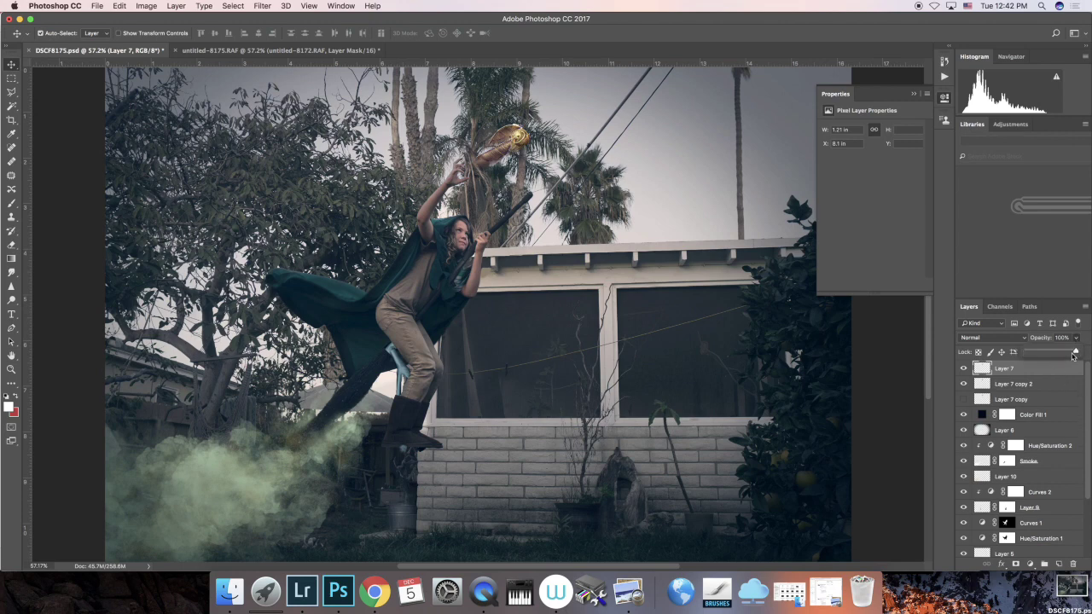
pyautogui.moveTo(1078, 355); pyautogui.dragTo(1062, 355)
pyautogui.press('super')
pyautogui.click(895, 93)
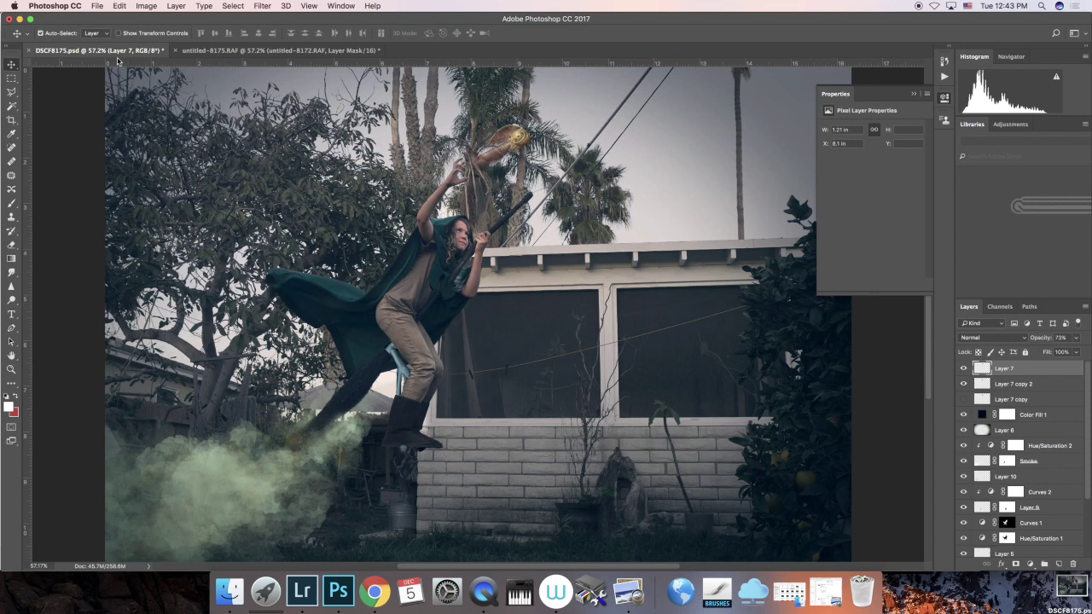
# View the unedited two-photo composite in untitled-8175.RAF for comparison and return to DSCF8175.psd.
pyautogui.click(181, 51)
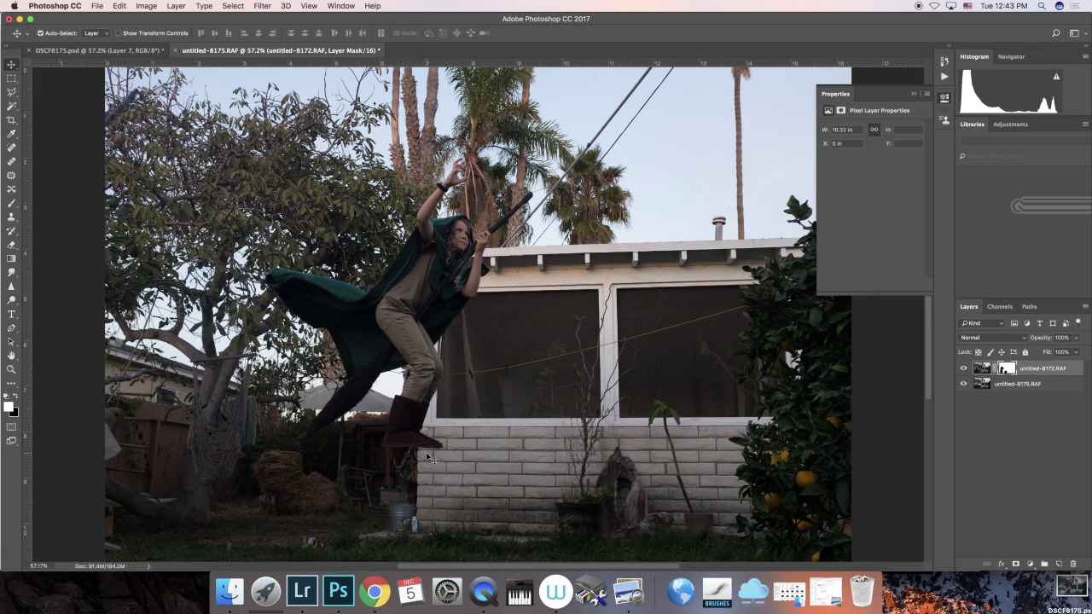
pyautogui.click(429, 458)
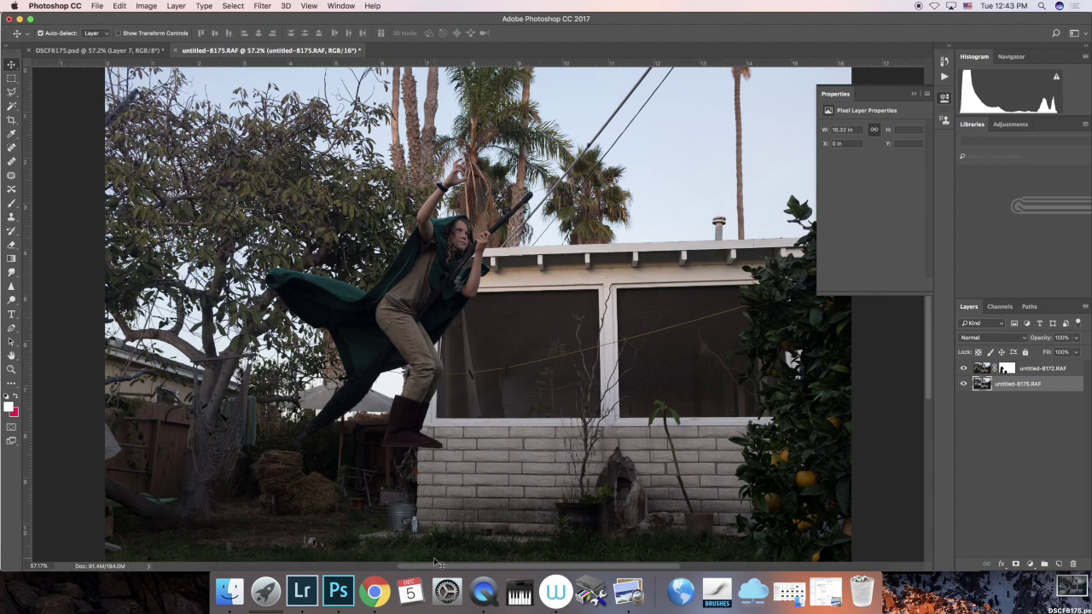
pyautogui.click(100, 51)
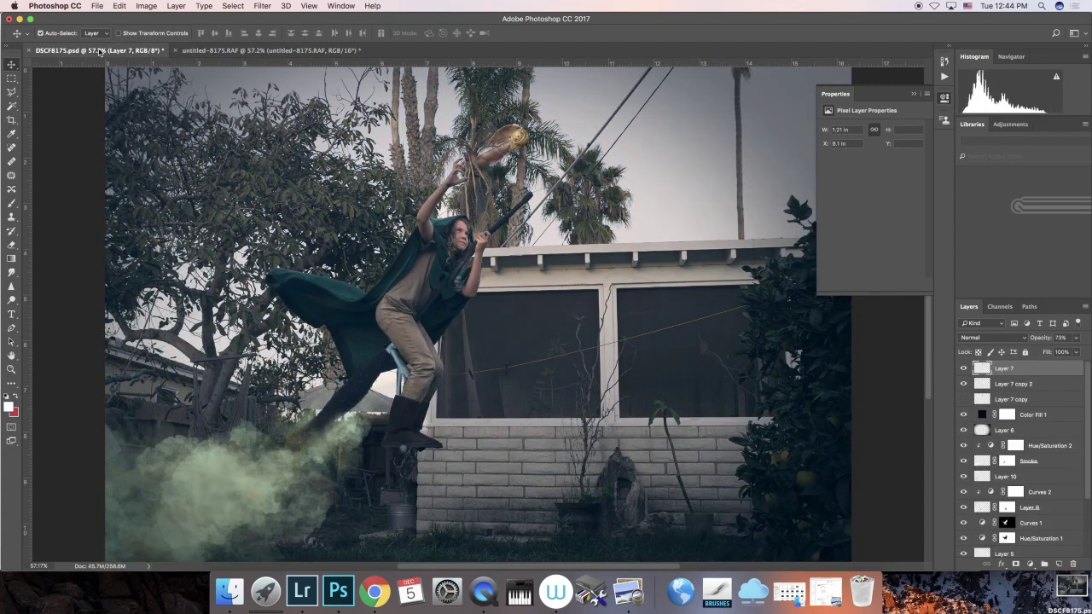